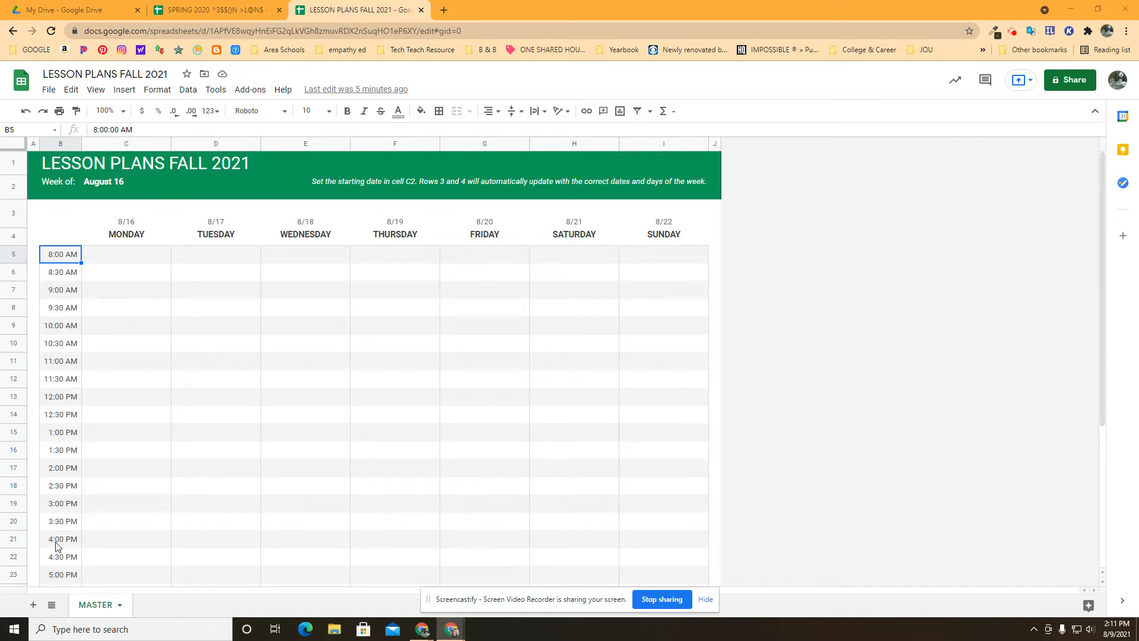
- Clear all the preset half-hour times from the time column, cells B5 to B26
{"action": "left_click", "coordinate": [47, 259]}
{"action": "left_click_drag", "start_coordinate": [48, 261], "coordinate": [73, 546]}
{"action": "key", "text": "Delete"}
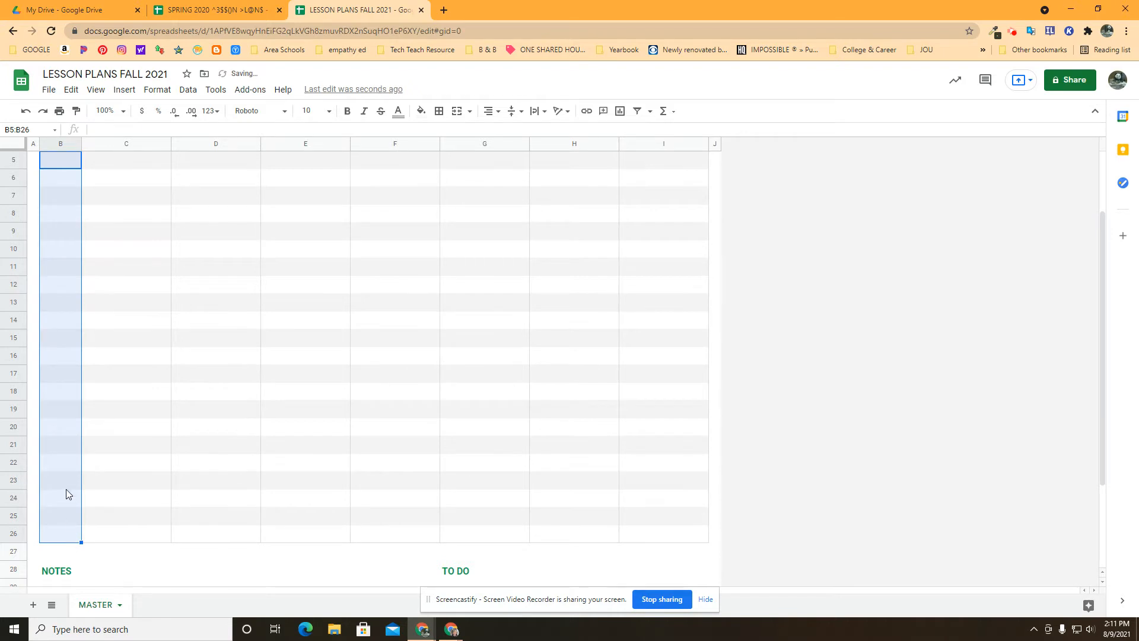
{"action": "scroll", "coordinate": [63, 483], "scroll_direction": "up", "scroll_amount": 2}
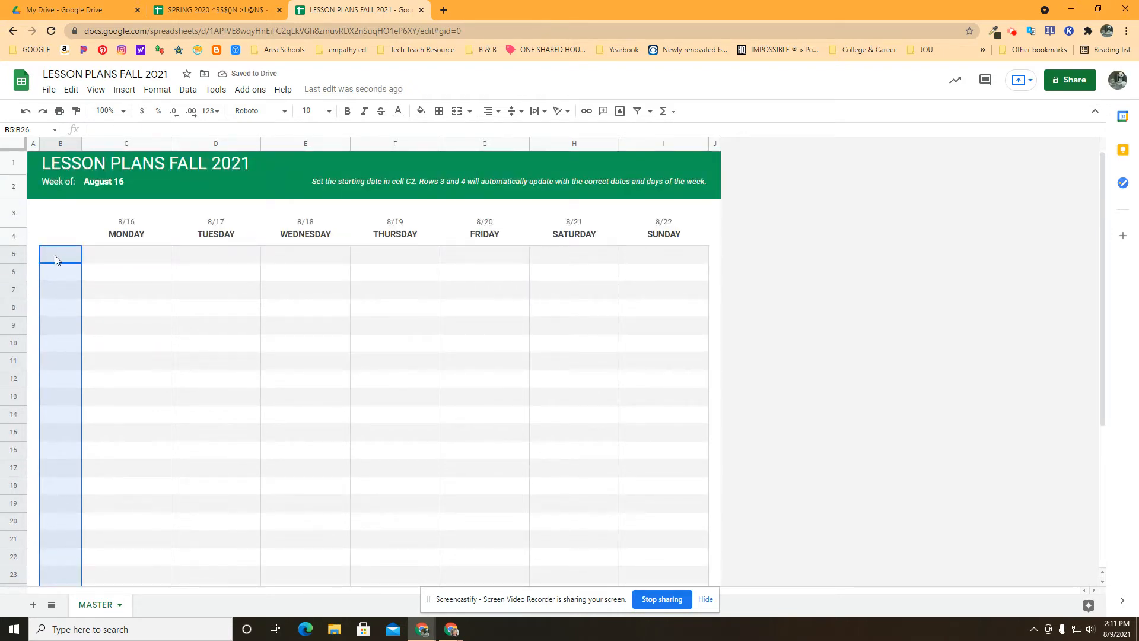
- Enter the first class period as 7:45-8:47am in cell B5
{"action": "type", "text": "7:45"}
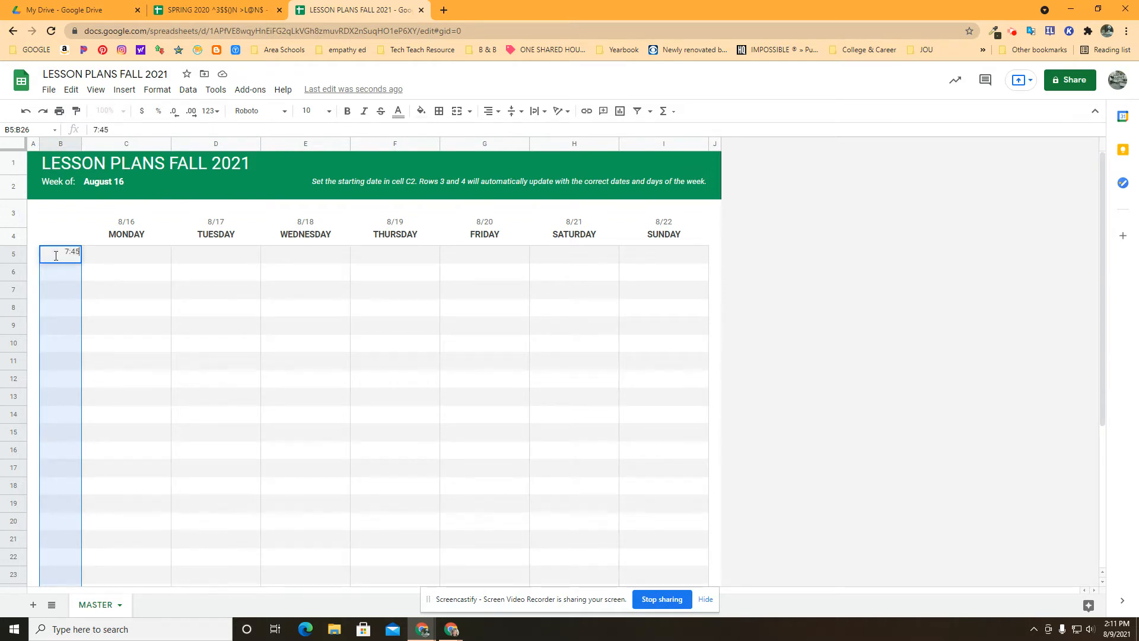
{"action": "type", "text": "-8:47am"}
{"action": "key", "text": "Return"}
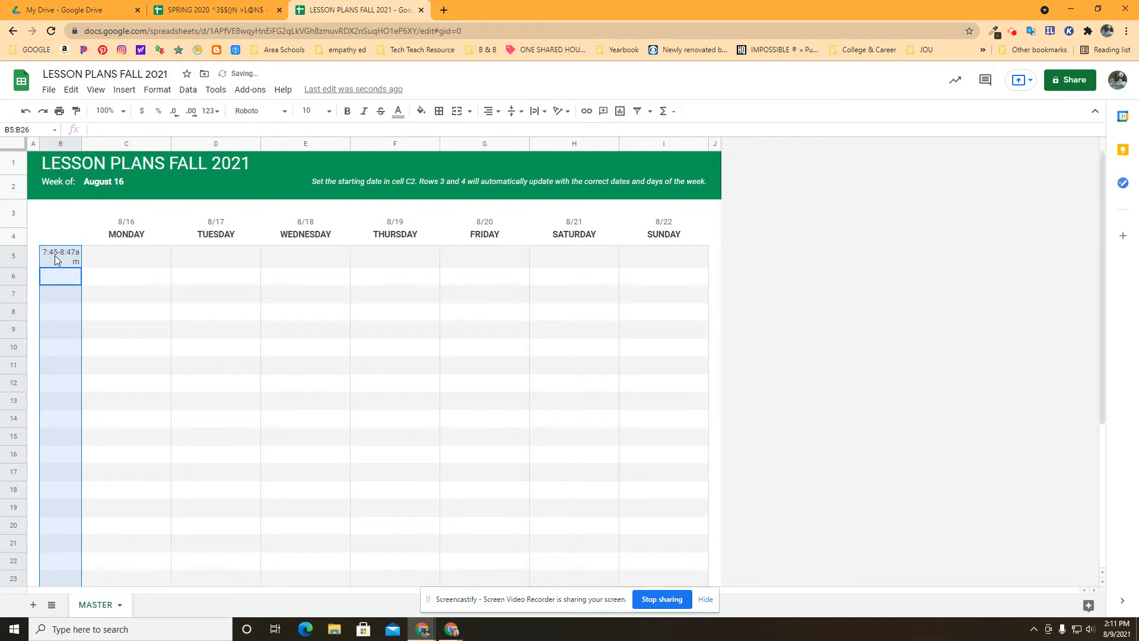
- Remove the am suffix from the first class period so that cell B5 reads 7:45-8:47
{"action": "left_click", "coordinate": [59, 259]}
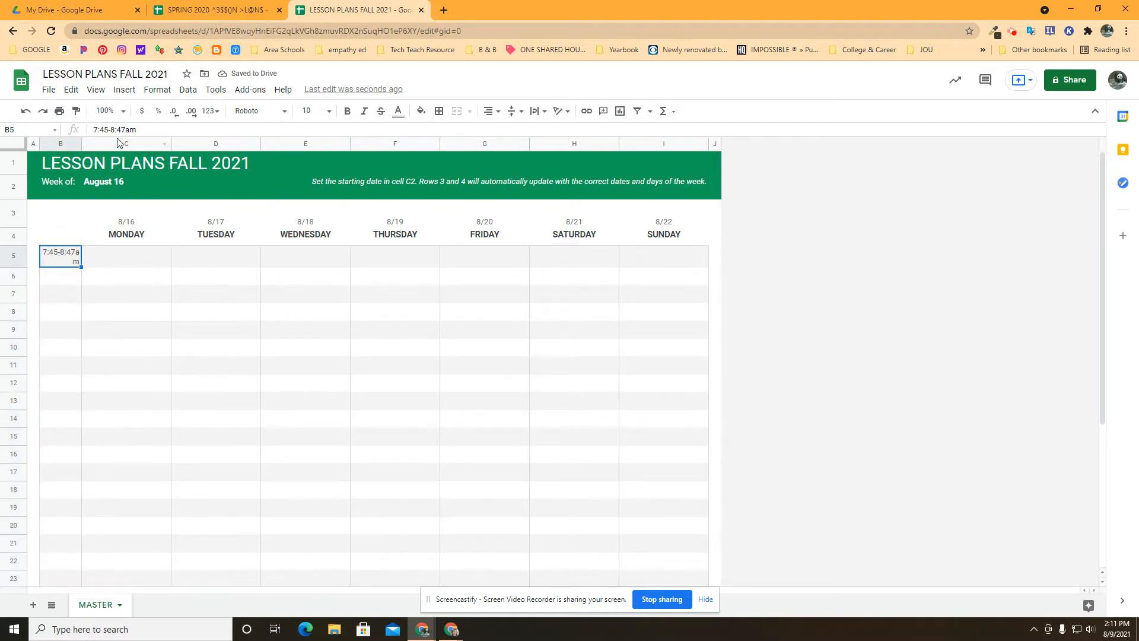
{"action": "left_click", "coordinate": [143, 131]}
{"action": "key", "text": "ctrl+z"}
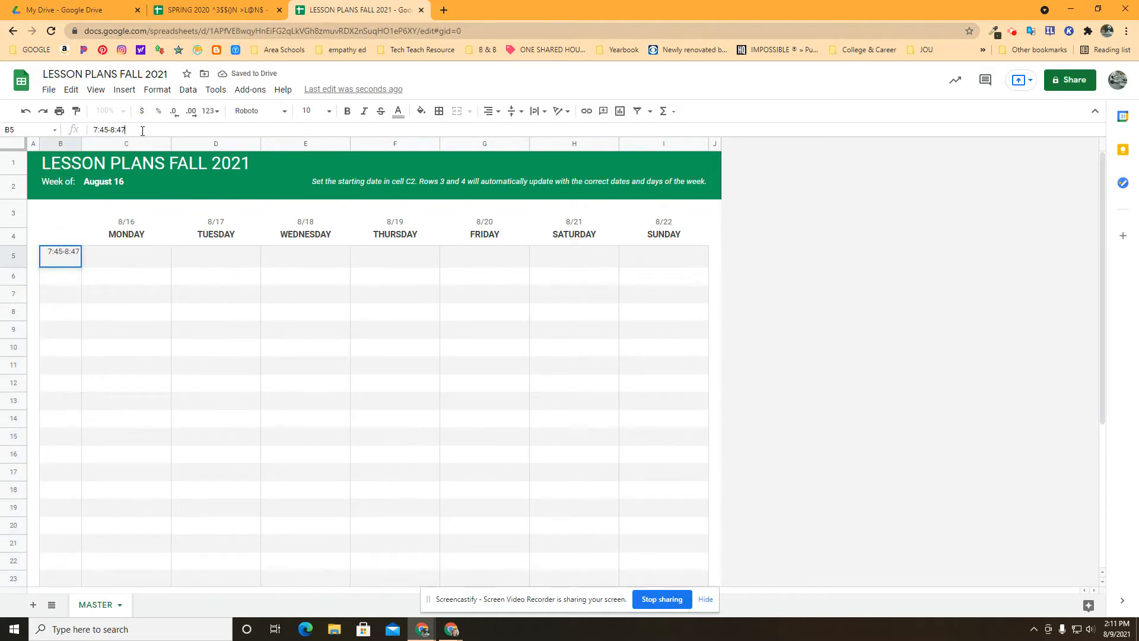
{"action": "key", "text": "Return"}
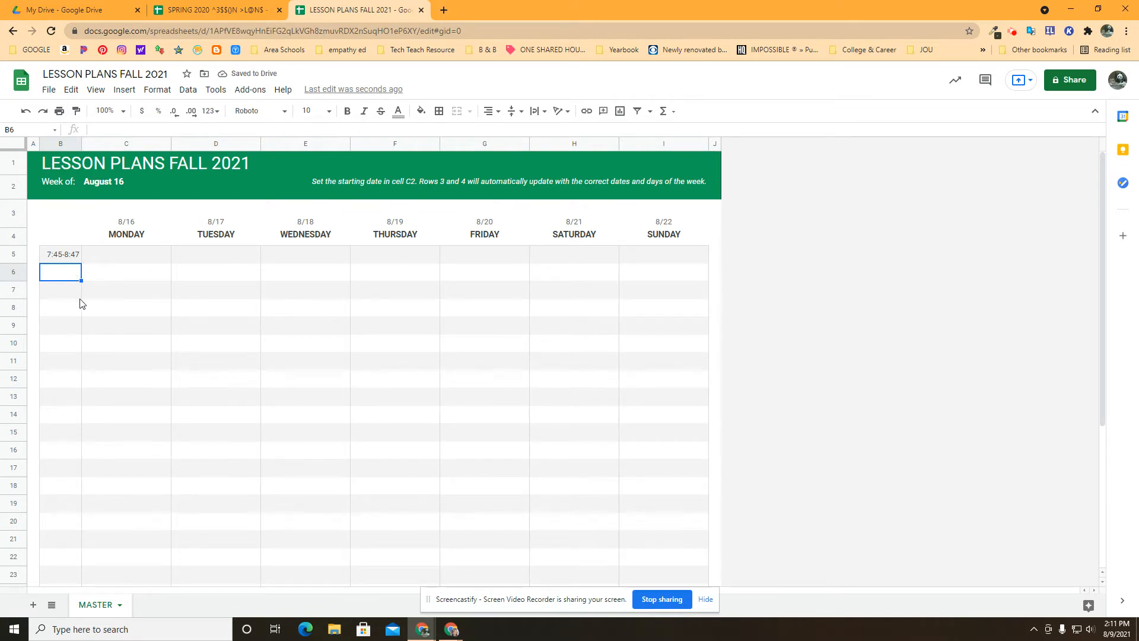
{"action": "left_click", "coordinate": [64, 309]}
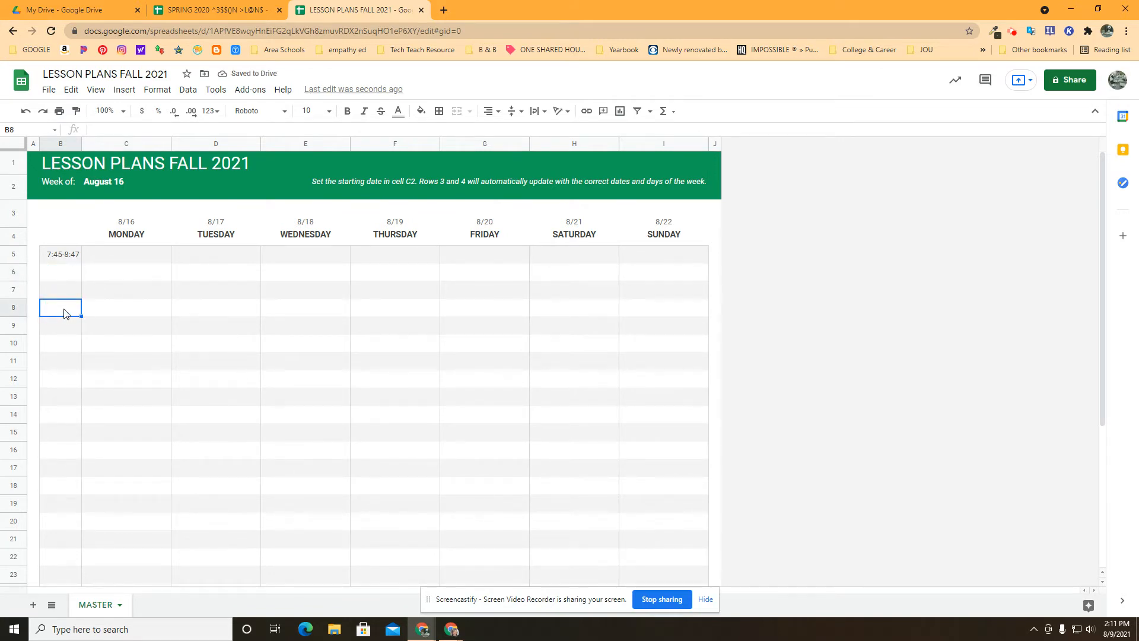
- Fill the first two Monday cells, C5 and C6, with random placeholder text as sample lesson content
{"action": "left_click", "coordinate": [112, 258]}
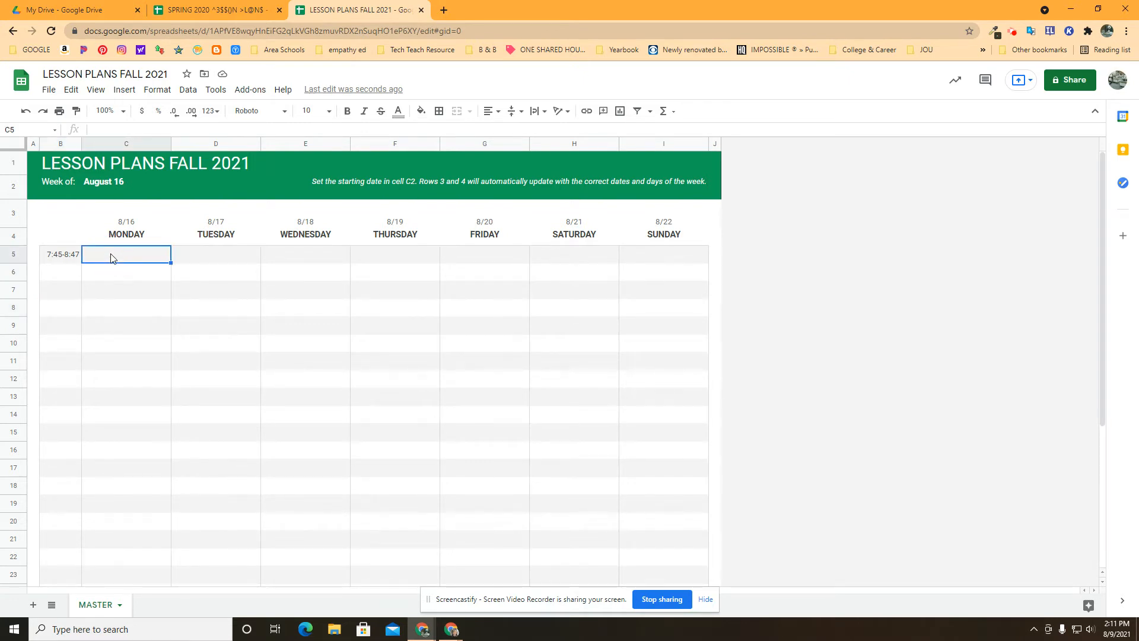
{"action": "type", "text": "kdjfqowijeflkawjawlkejfqoiwj"}
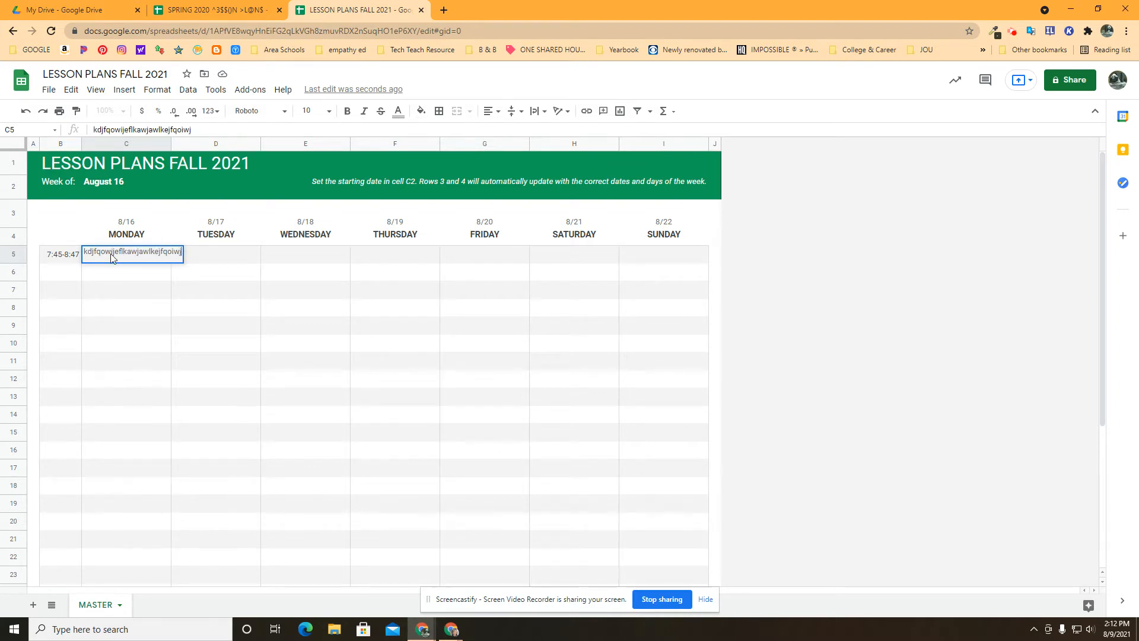
{"action": "key", "text": "Return"}
{"action": "type", "text": "asdlkgjqawoijaoiw"}
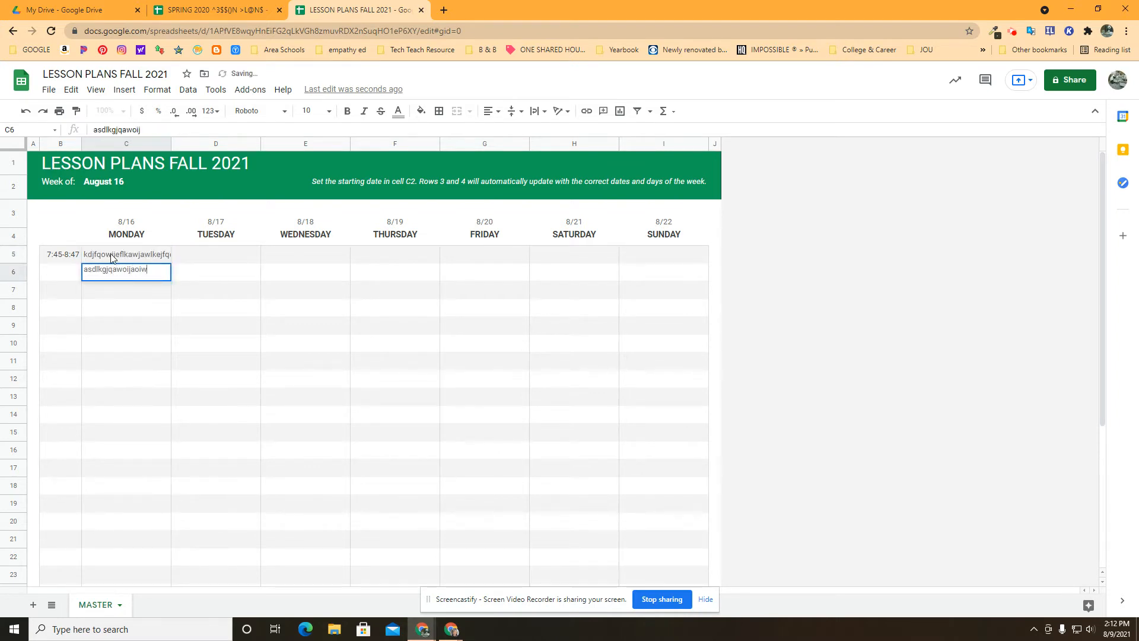
{"action": "type", "text": "jrgslek  sdlkjaowiejflakjwef"}
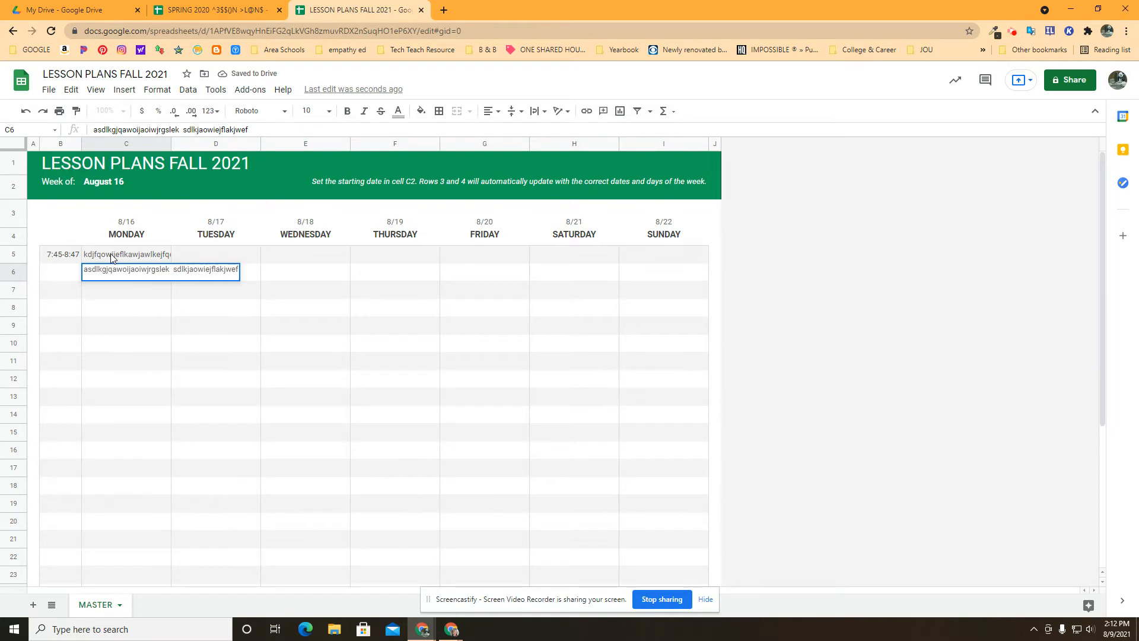
{"action": "key", "text": "Return"}
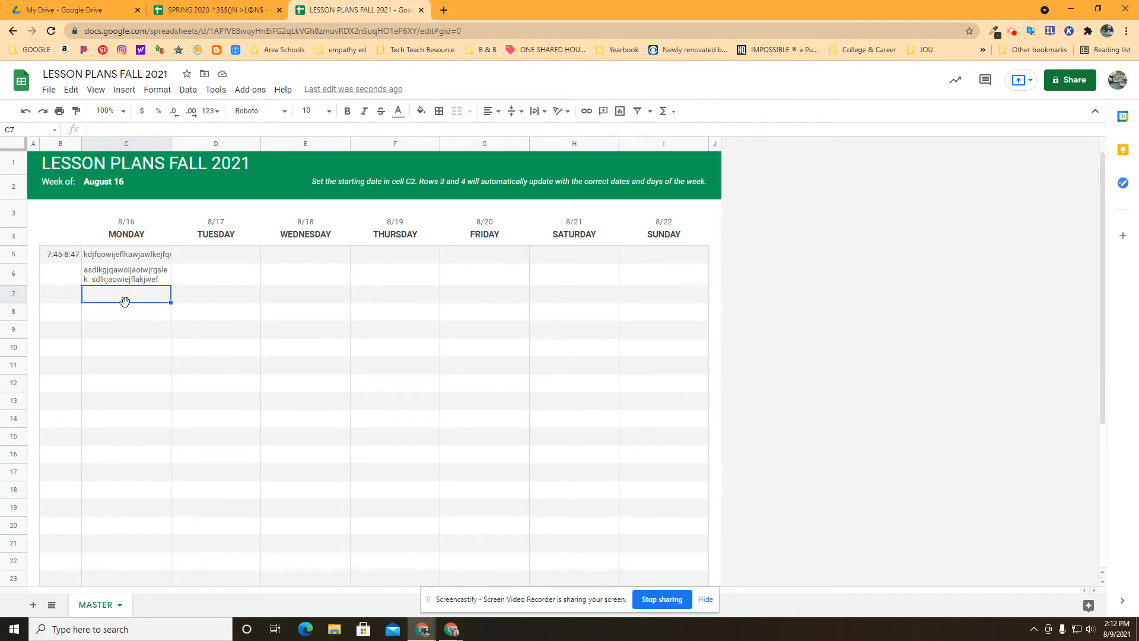
- Move the placeholder text in Monday's cell C6 to Tuesday's cell D6 by copying it across and deleting the original
{"action": "left_click", "coordinate": [126, 276]}
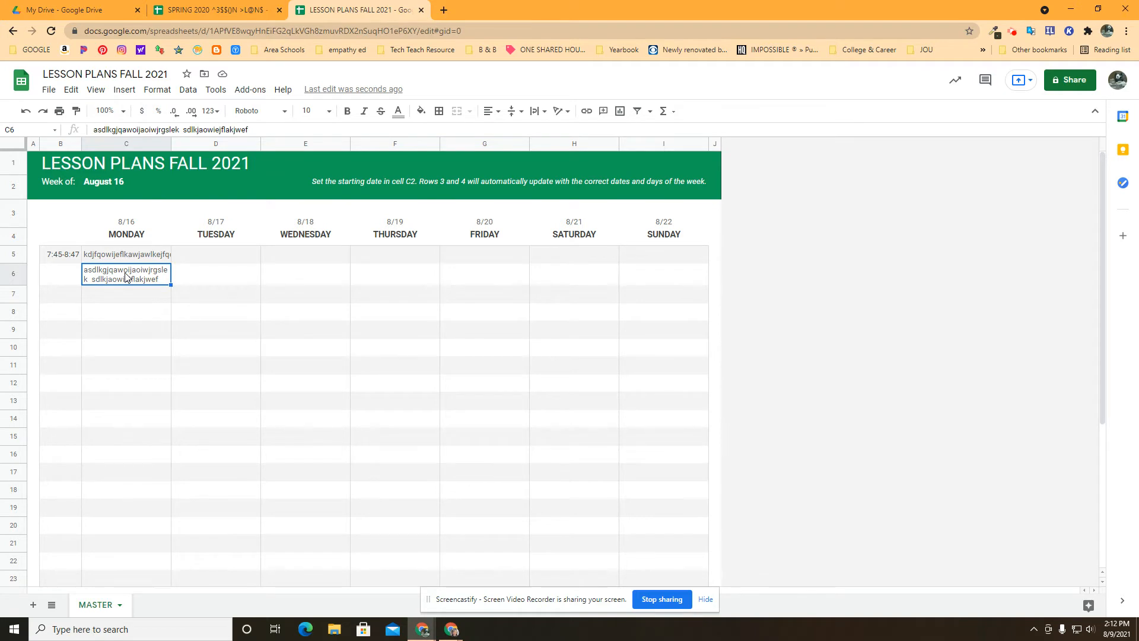
{"action": "key", "text": "ctrl+c"}
{"action": "left_click", "coordinate": [206, 280]}
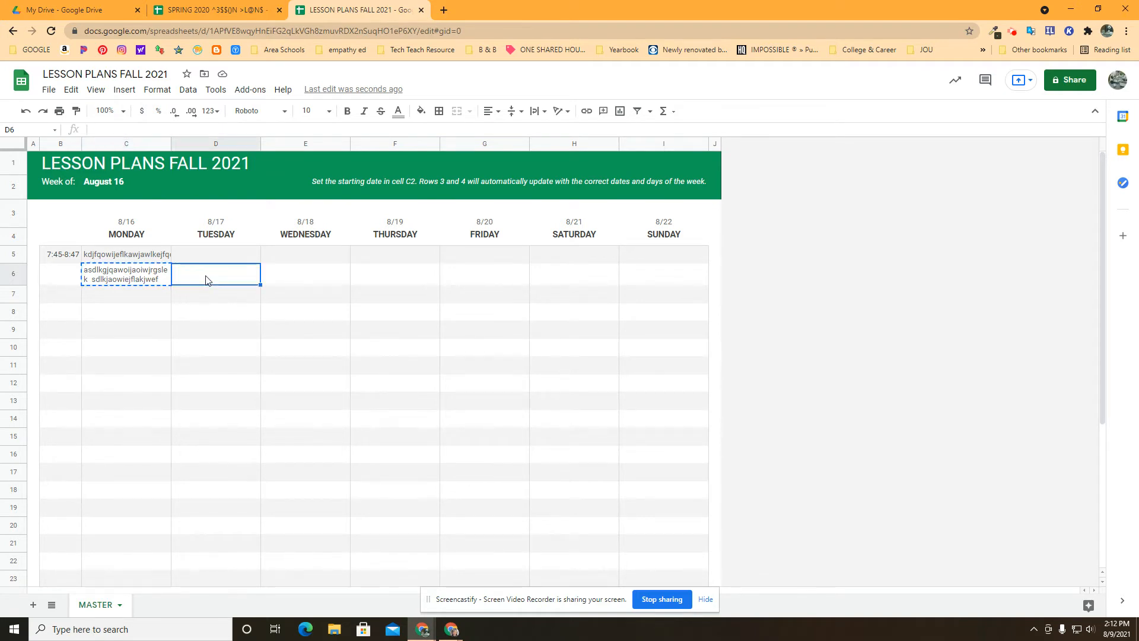
{"action": "key", "text": "ctrl+v"}
{"action": "left_click", "coordinate": [148, 278]}
{"action": "key", "text": "Delete"}
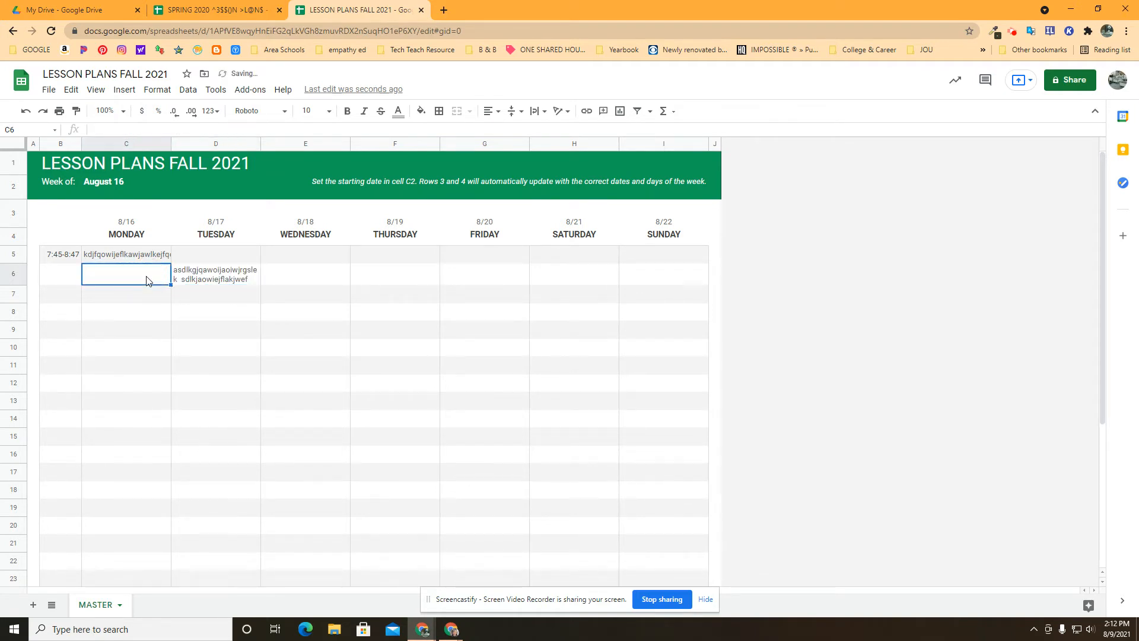
- Move the placeholder text in Monday's cell C5 to Tuesday's cell D5
{"action": "left_click", "coordinate": [149, 255]}
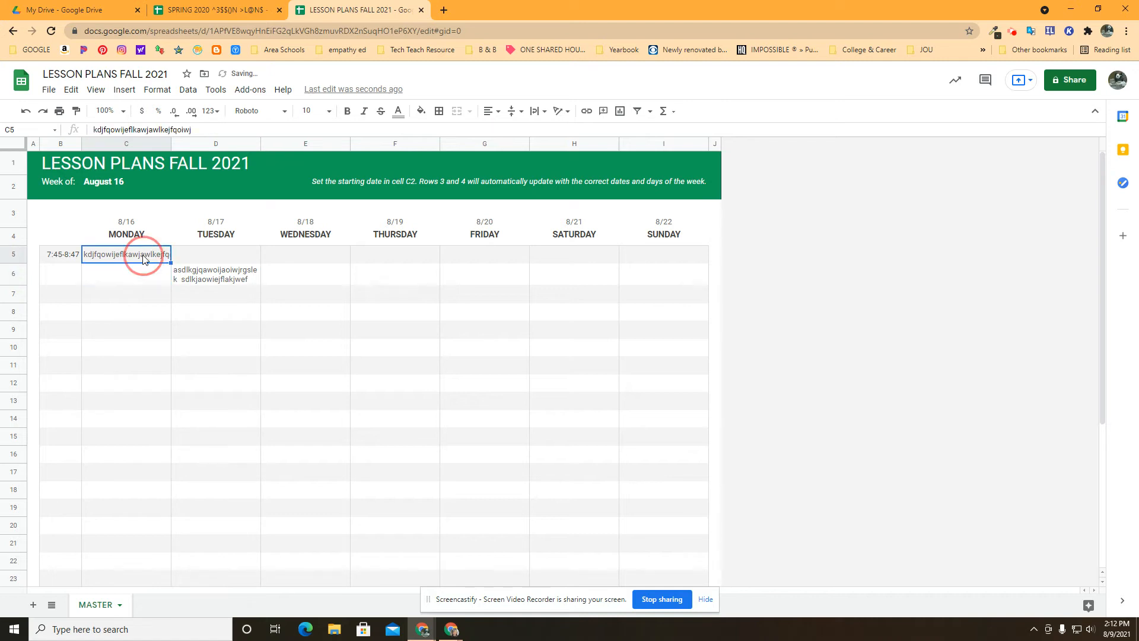
{"action": "key", "text": "ctrl+c"}
{"action": "left_click", "coordinate": [208, 254]}
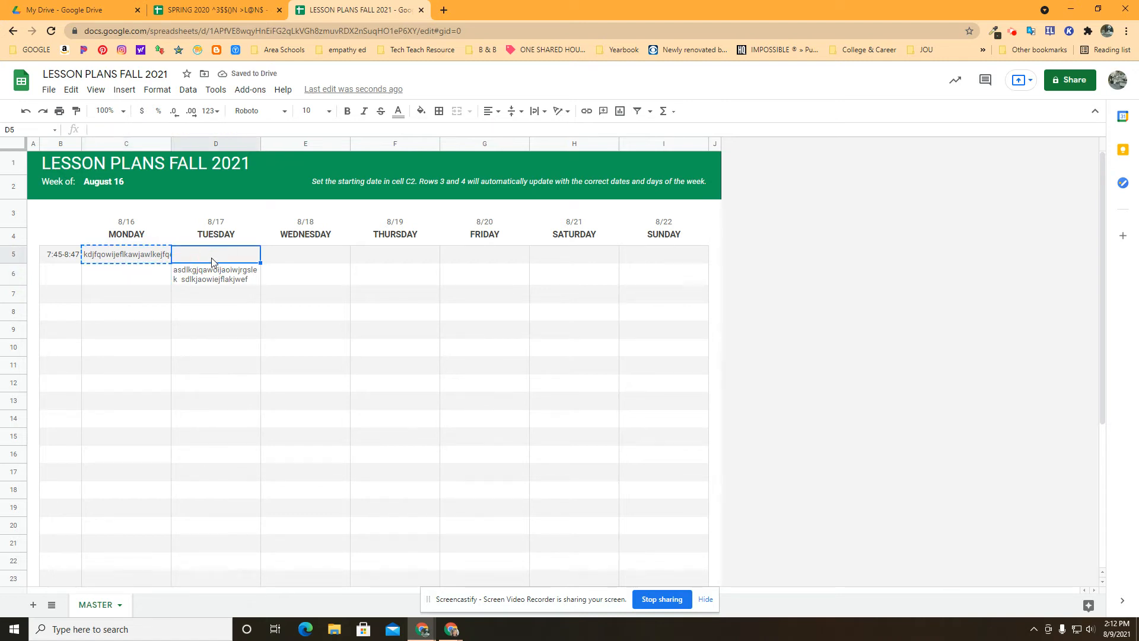
{"action": "key", "text": "ctrl+v"}
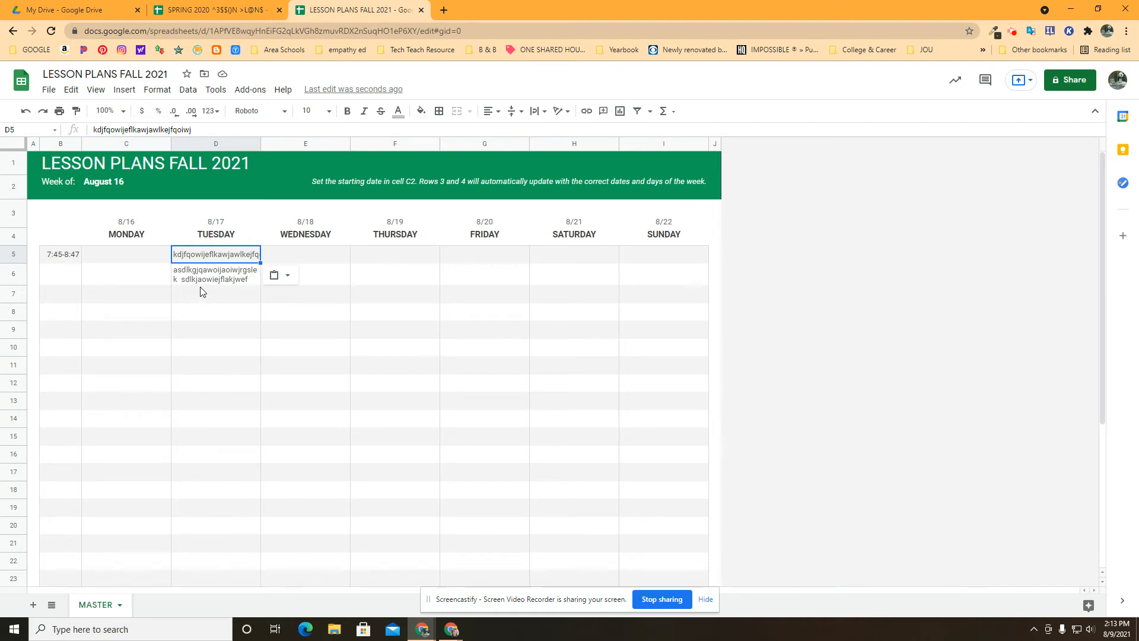
{"action": "left_click", "coordinate": [101, 257]}
{"action": "left_click", "coordinate": [13, 254]}
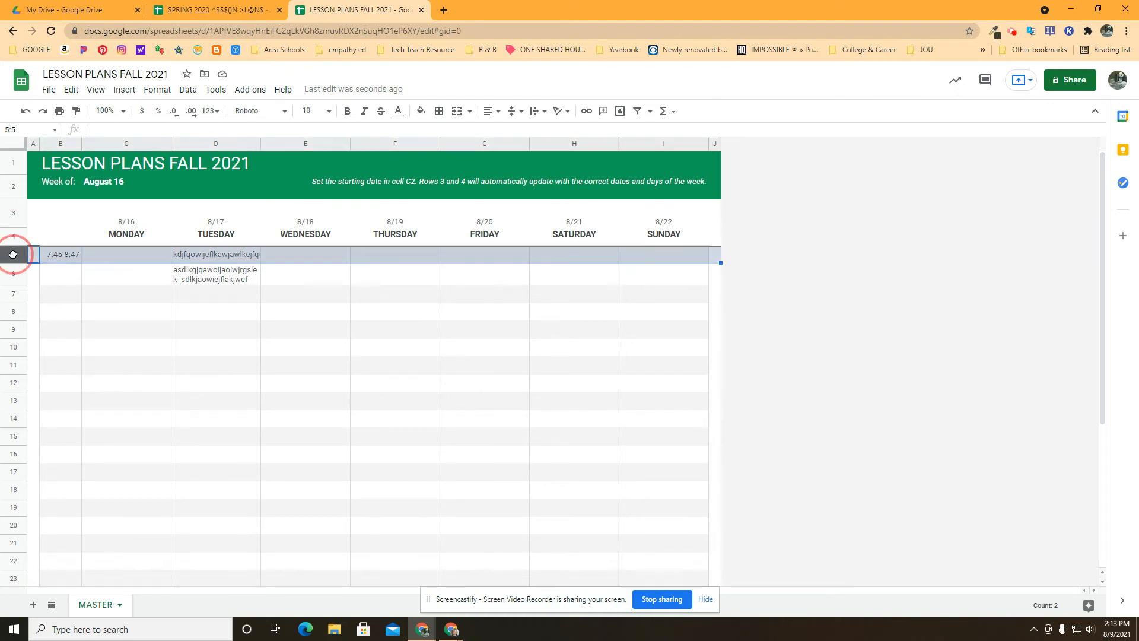
{"action": "mouse_move", "coordinate": [13, 254]}
{"action": "left_mouse_down"}
{"action": "mouse_move", "coordinate": [18, 285]}
{"action": "mouse_move", "coordinate": [15, 254]}
{"action": "left_mouse_up"}
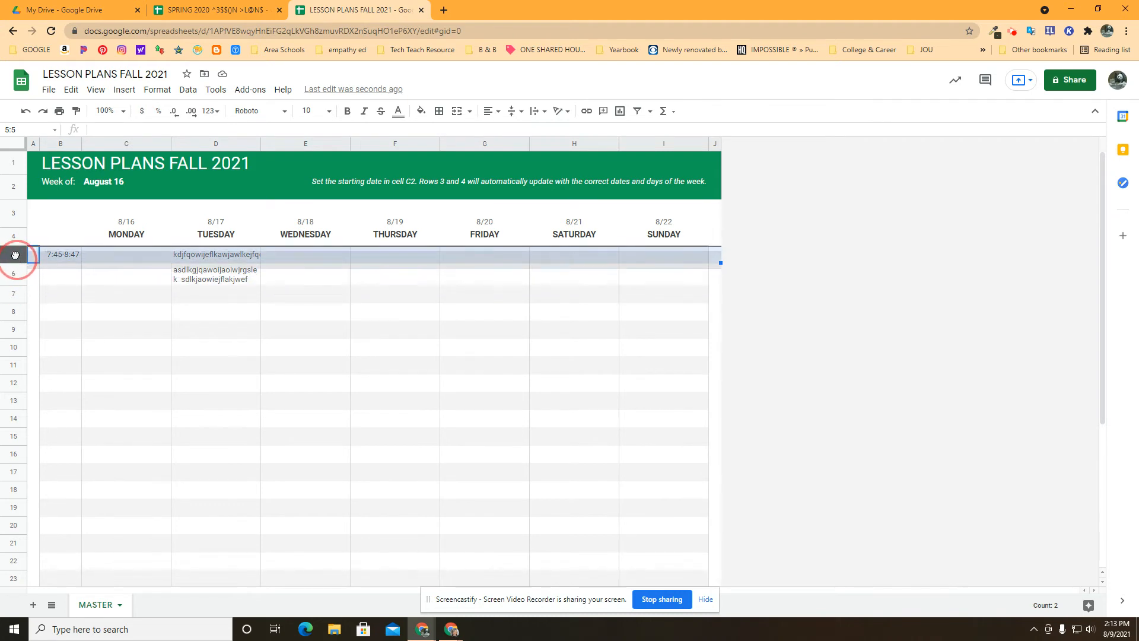
{"action": "left_click", "coordinate": [54, 285]}
{"action": "left_click", "coordinate": [13, 254]}
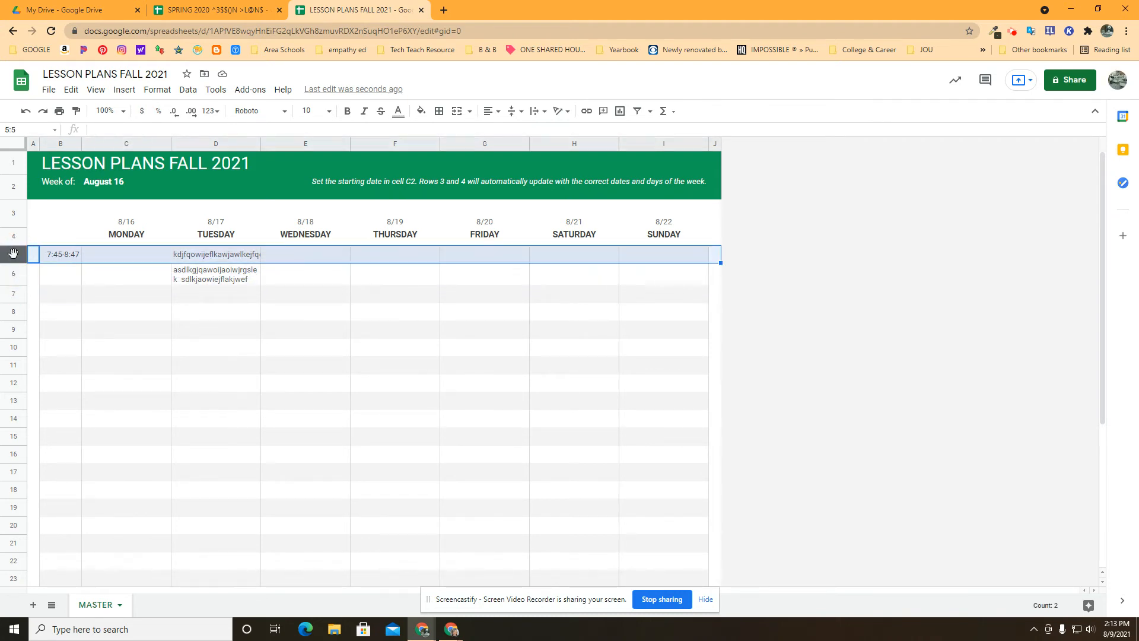
{"action": "mouse_move", "coordinate": [13, 255]}
{"action": "left_mouse_down"}
{"action": "mouse_move", "coordinate": [17, 279]}
{"action": "mouse_move", "coordinate": [19, 254]}
{"action": "left_mouse_up"}
{"action": "left_click", "coordinate": [46, 255]}
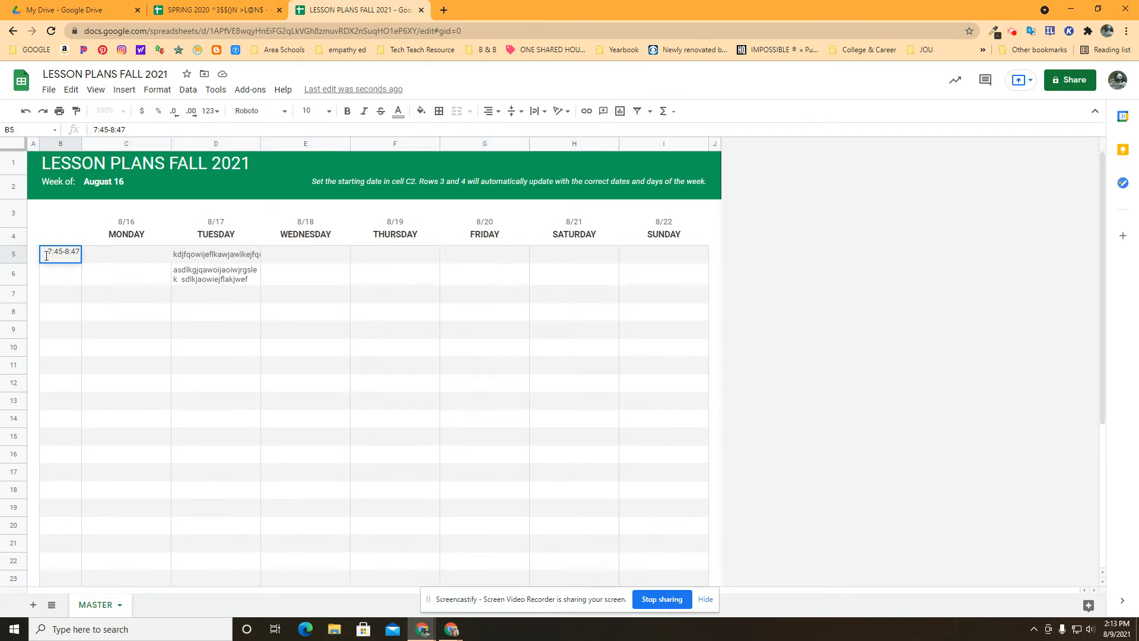
{"action": "left_click", "coordinate": [108, 369]}
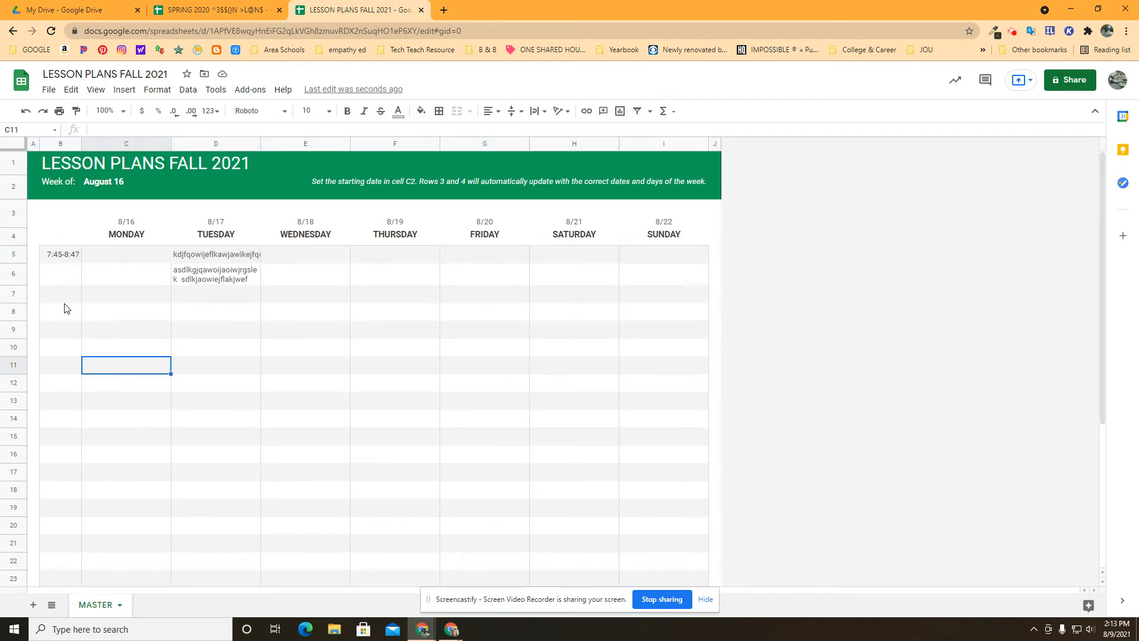
- Fill the three-row block of the first class period, B5 to I7, with the lightest orange
{"action": "left_click_drag", "start_coordinate": [58, 295], "coordinate": [684, 265]}
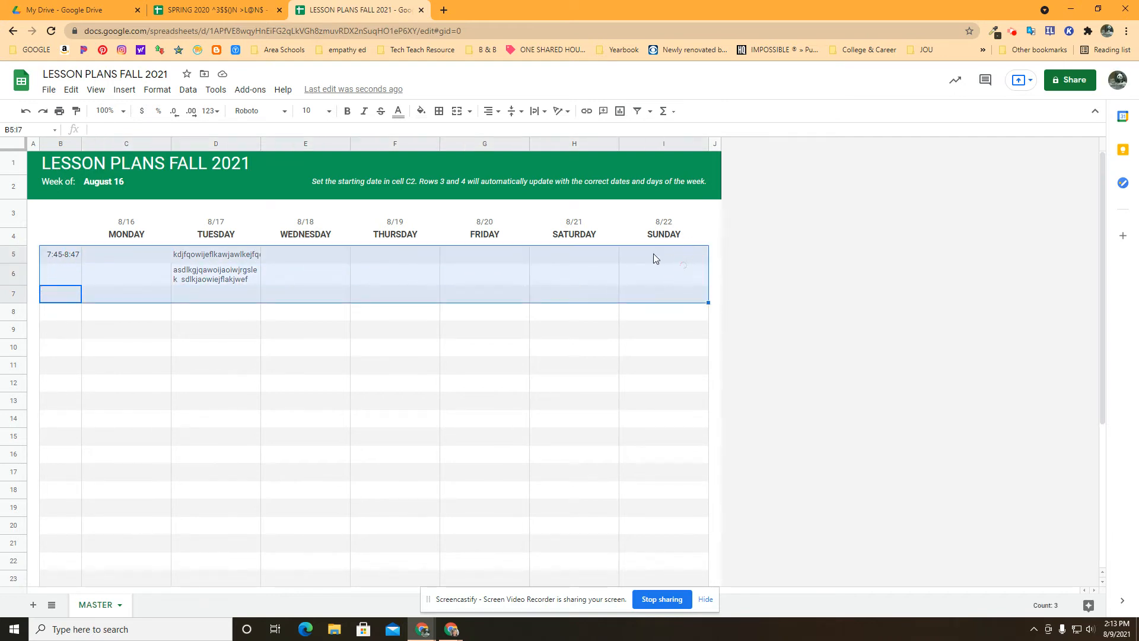
{"action": "left_click", "coordinate": [420, 110]}
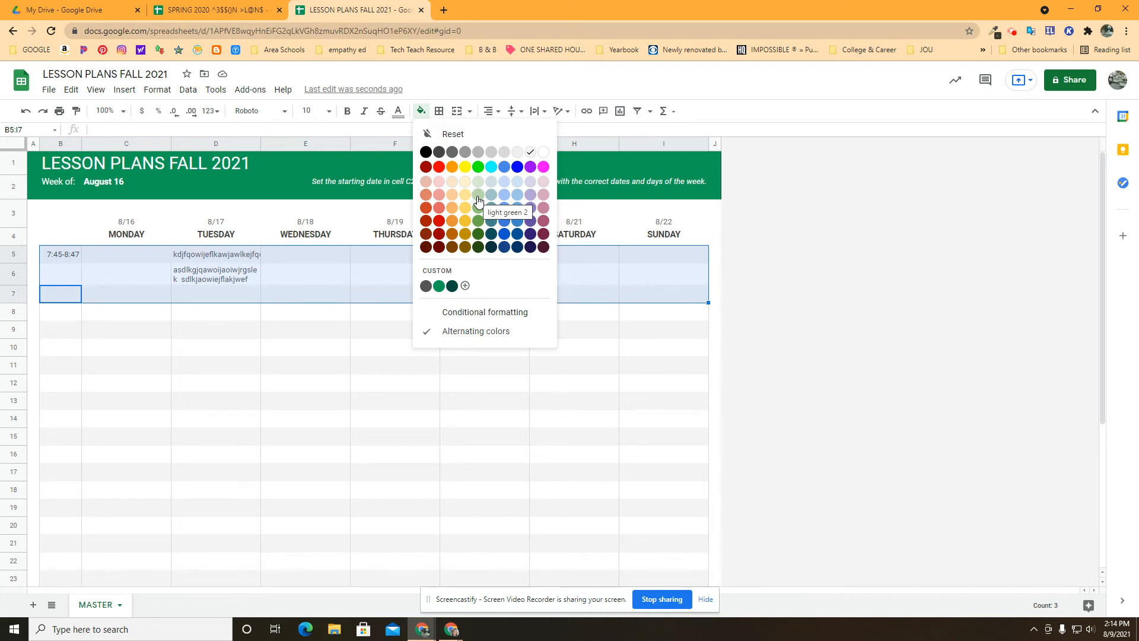
{"action": "left_click", "coordinate": [452, 183]}
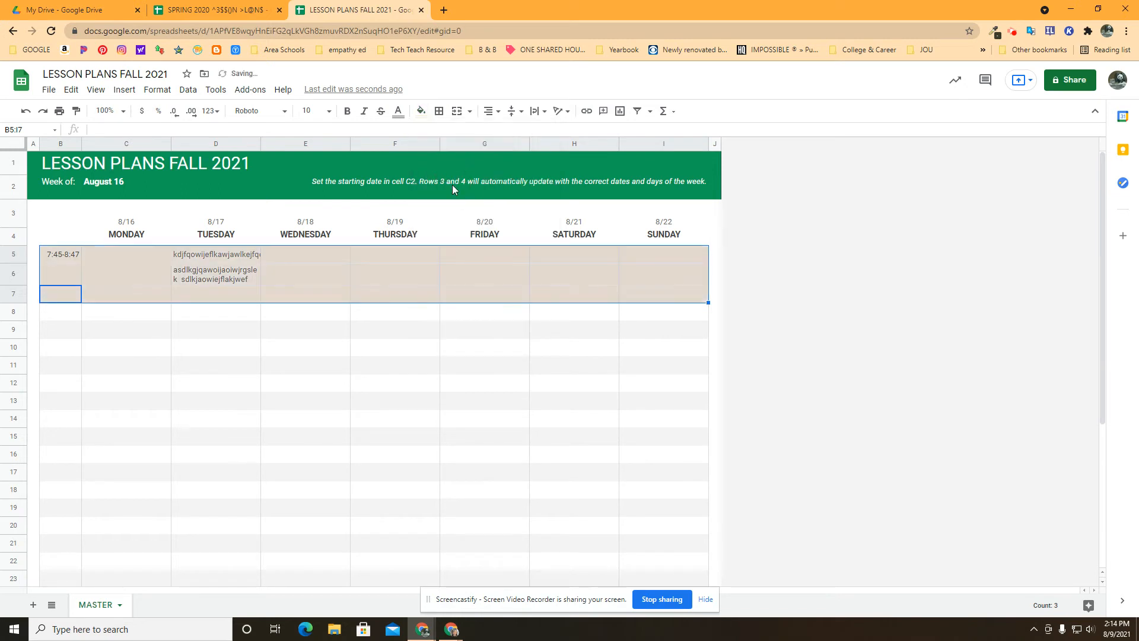
{"action": "left_click", "coordinate": [387, 444]}
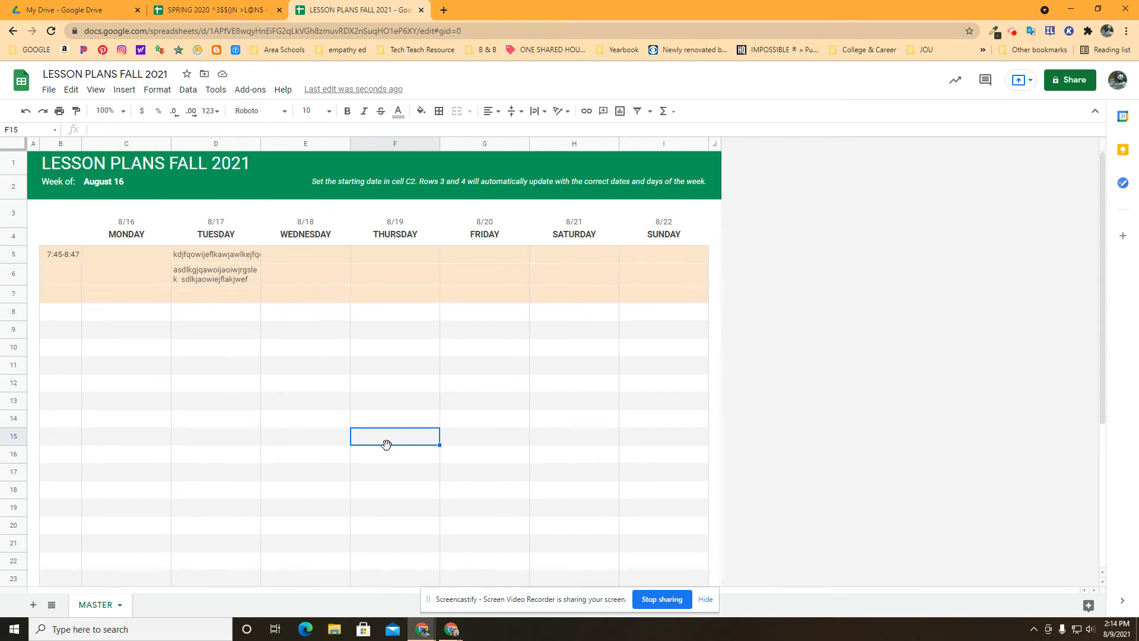
- Enter the second class period as 8:51-9:52 in cell B8
{"action": "left_click", "coordinate": [58, 317]}
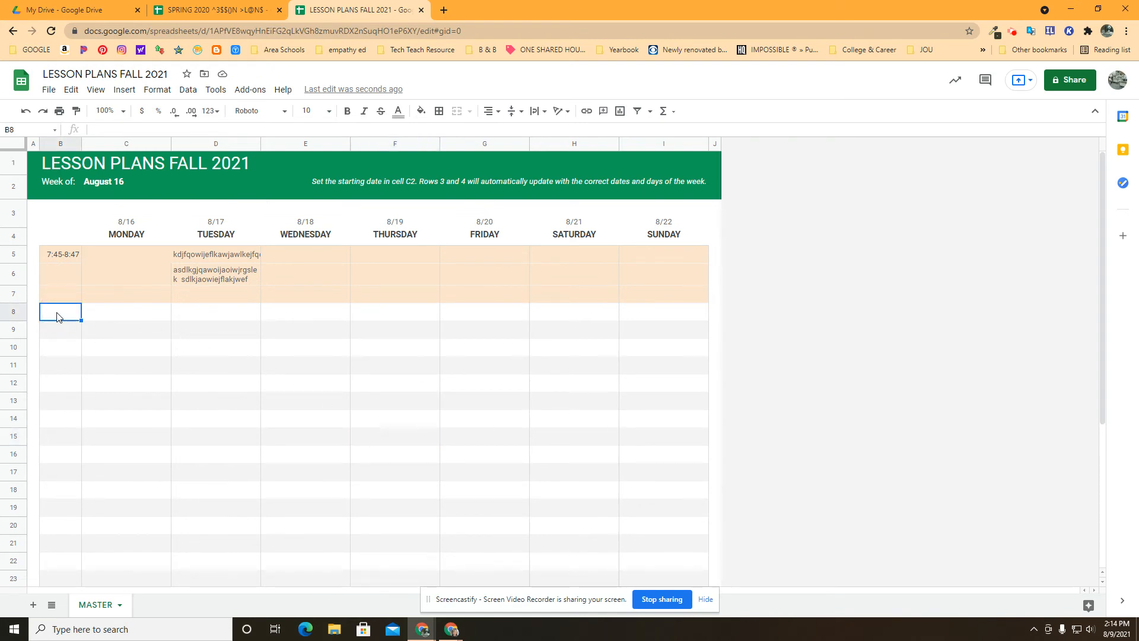
{"action": "type", "text": "8:51-9:52"}
{"action": "key", "text": "Tab"}
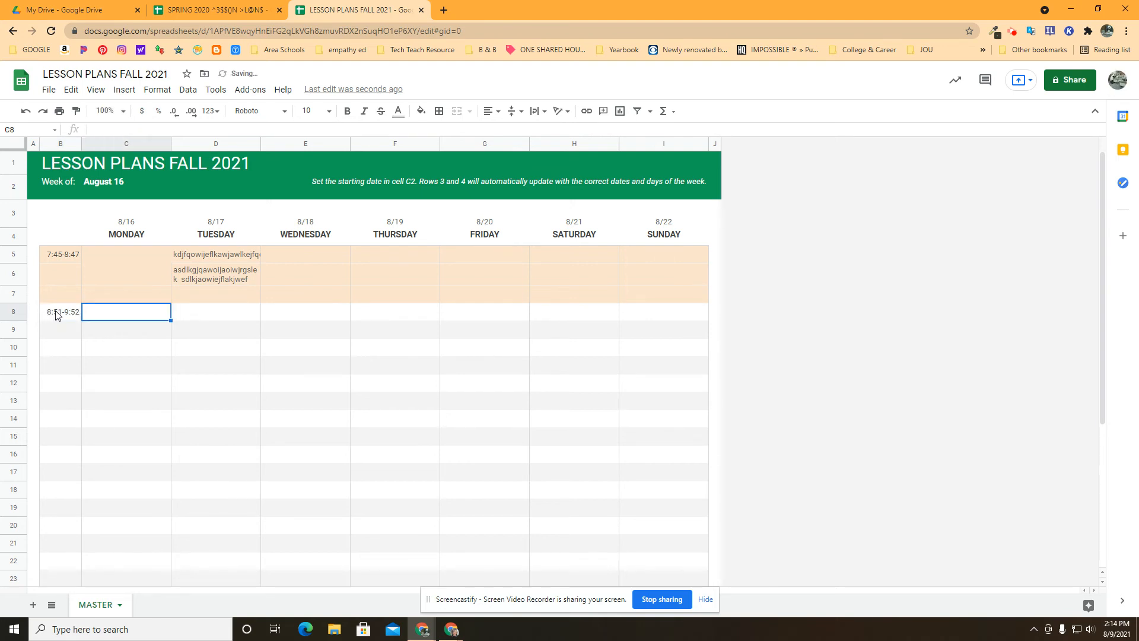
{"action": "left_click", "coordinate": [48, 316]}
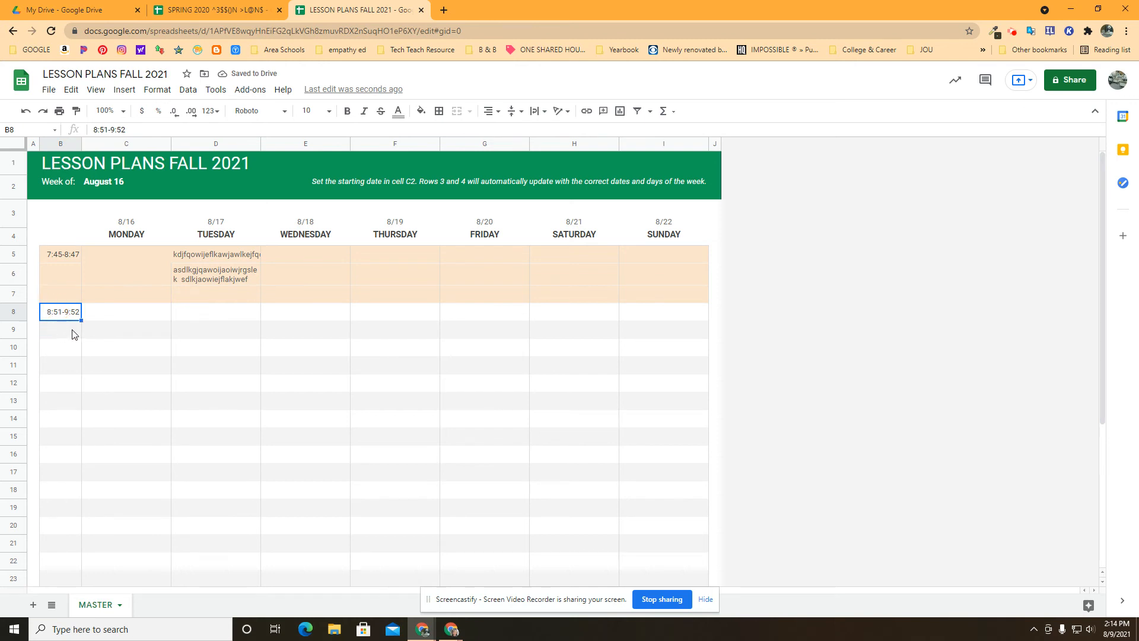
- Fill the three-row block of the second class period, B8 to I10, with the same lightest orange
{"action": "left_click", "coordinate": [66, 352]}
{"action": "left_click_drag", "start_coordinate": [64, 333], "coordinate": [678, 320]}
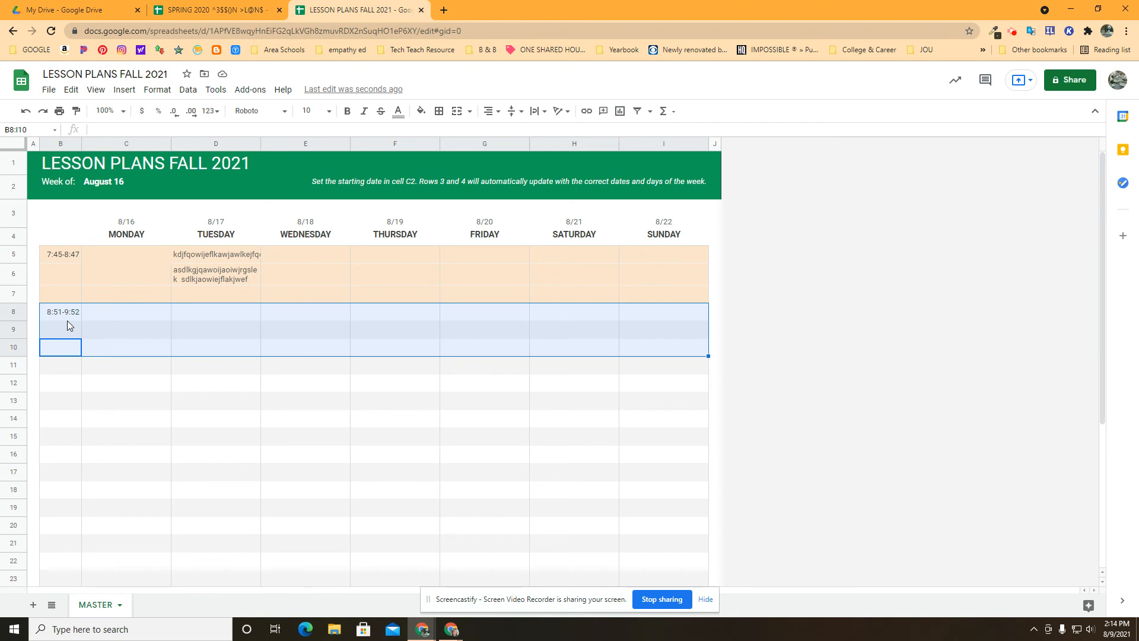
{"action": "left_click", "coordinate": [420, 111]}
{"action": "left_click", "coordinate": [452, 184]}
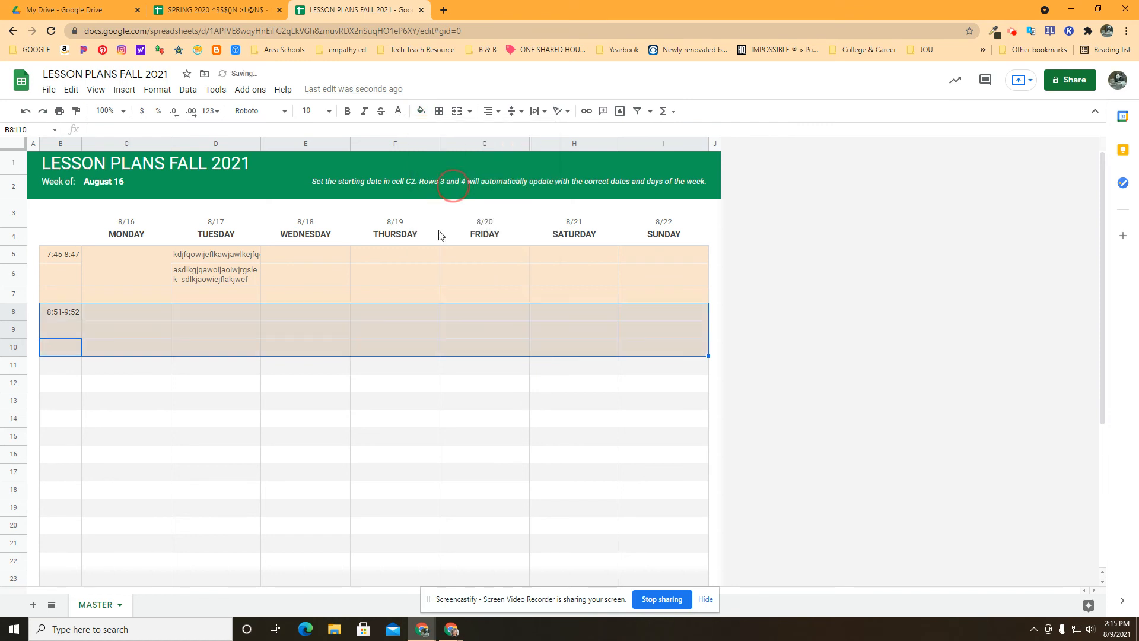
{"action": "left_click", "coordinate": [347, 435]}
{"action": "left_click", "coordinate": [58, 373]}
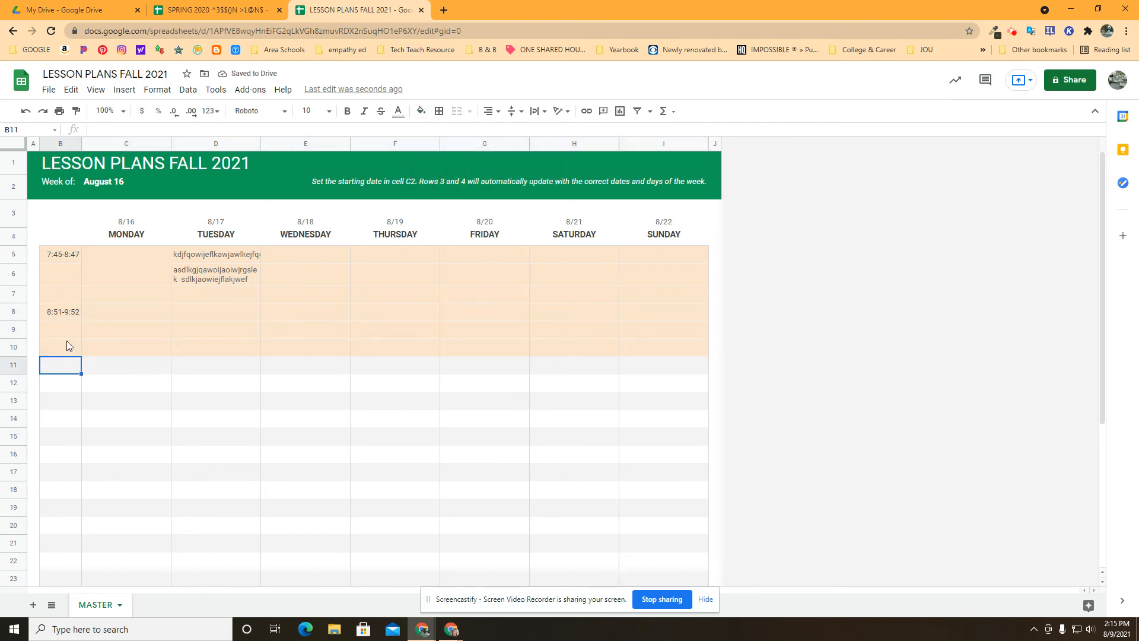
{"action": "left_click", "coordinate": [65, 311]}
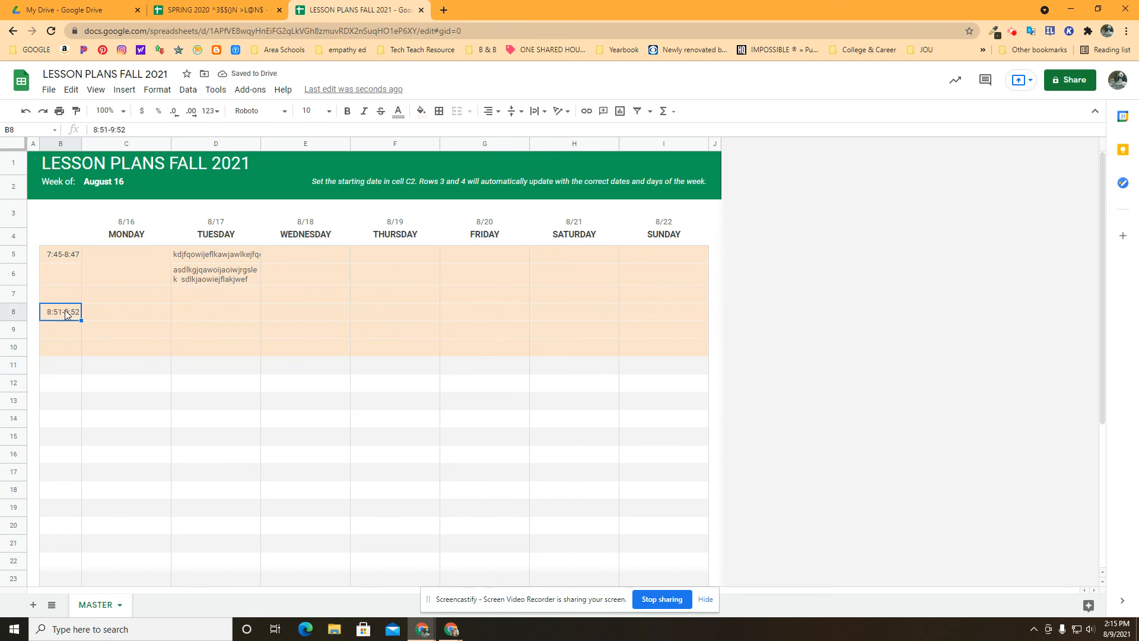
- Add a black bottom border in the thickest solid line style along row 7, closing off the first class period
{"action": "left_click", "coordinate": [14, 295]}
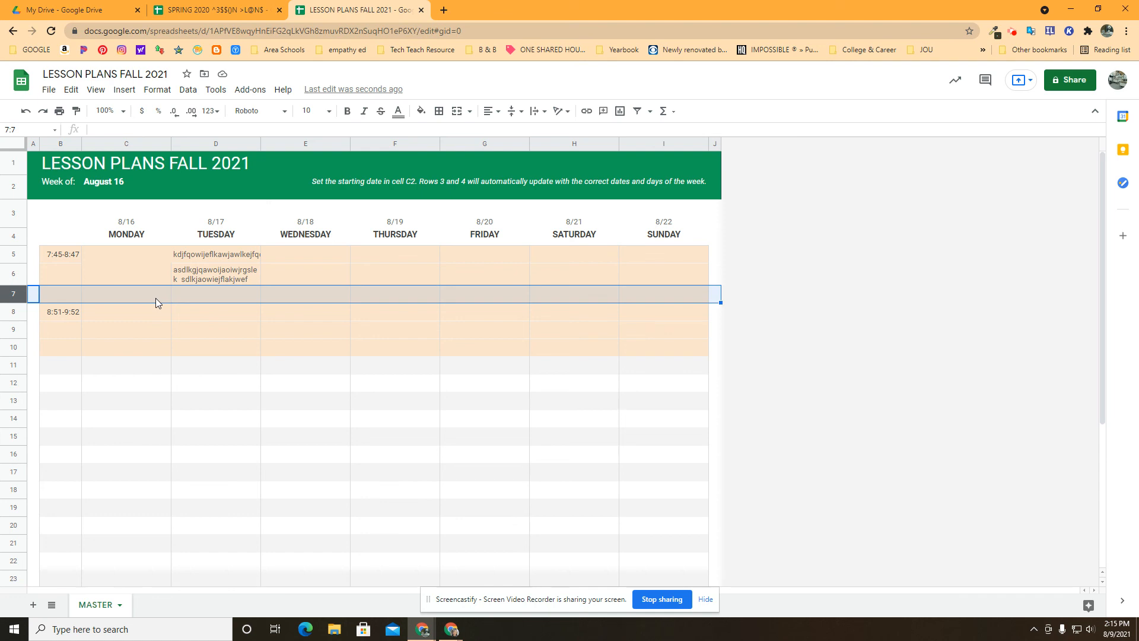
{"action": "left_click", "coordinate": [439, 112]}
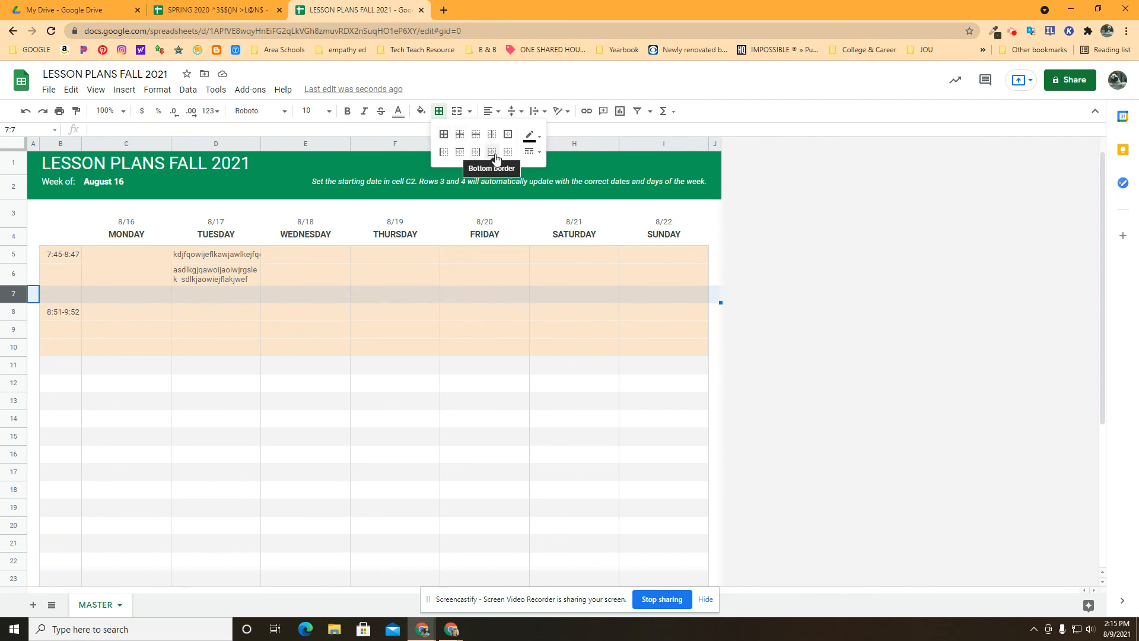
{"action": "left_click", "coordinate": [532, 138]}
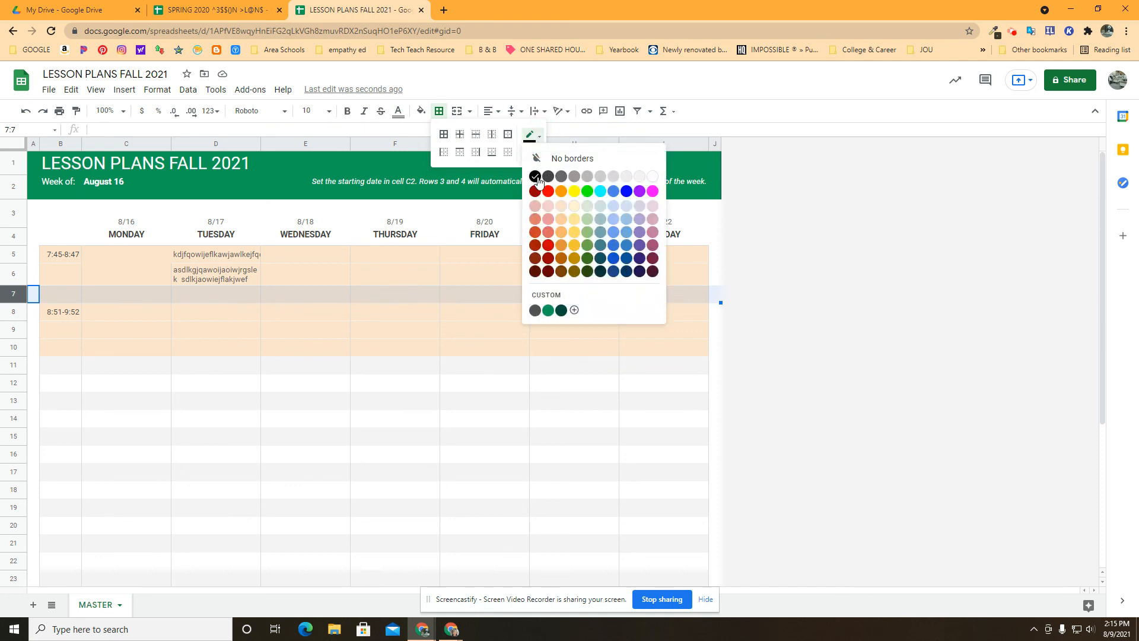
{"action": "left_click", "coordinate": [532, 139]}
{"action": "left_click", "coordinate": [539, 157]}
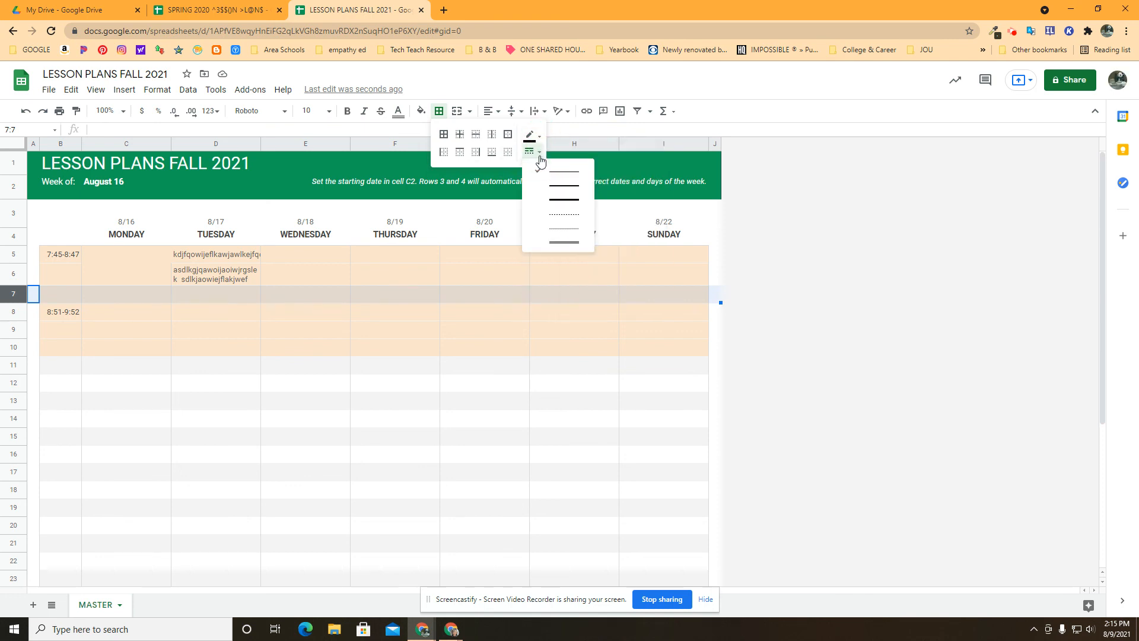
{"action": "left_click", "coordinate": [558, 196]}
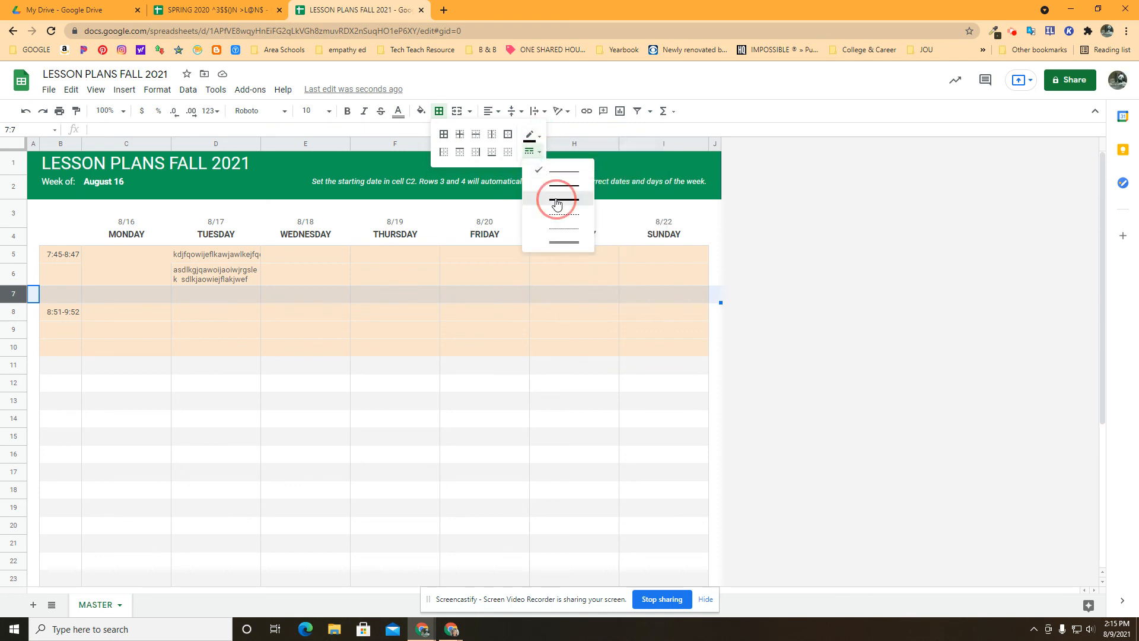
{"action": "left_click", "coordinate": [508, 156]}
{"action": "left_click", "coordinate": [445, 348]}
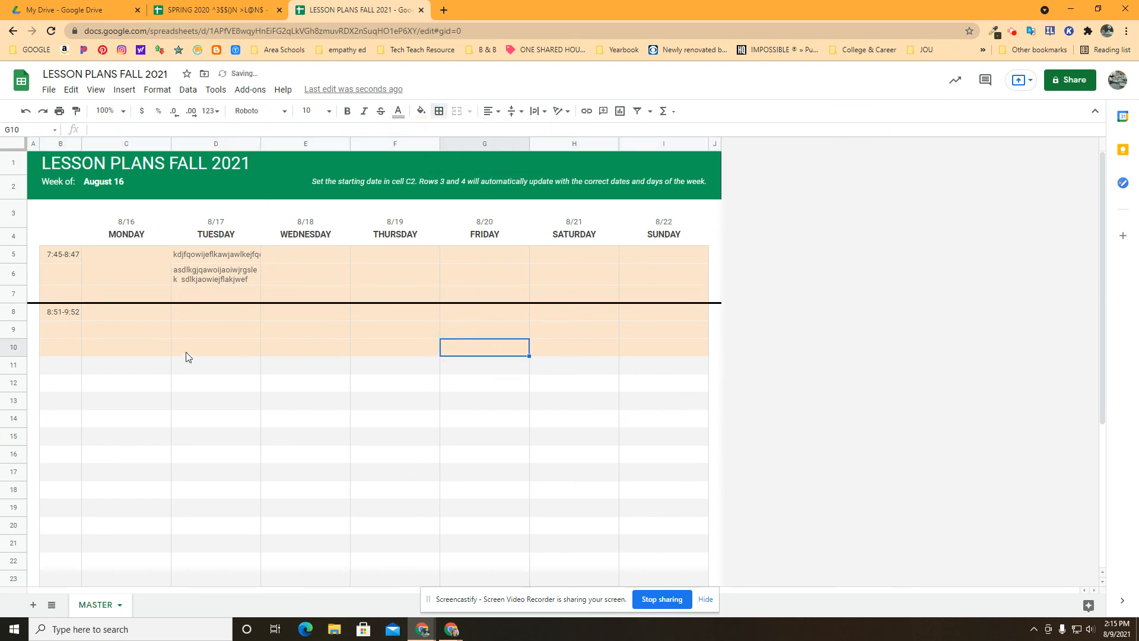
- Add the same thick black bottom border along row 10 to close off the second class period
{"action": "left_click", "coordinate": [21, 346]}
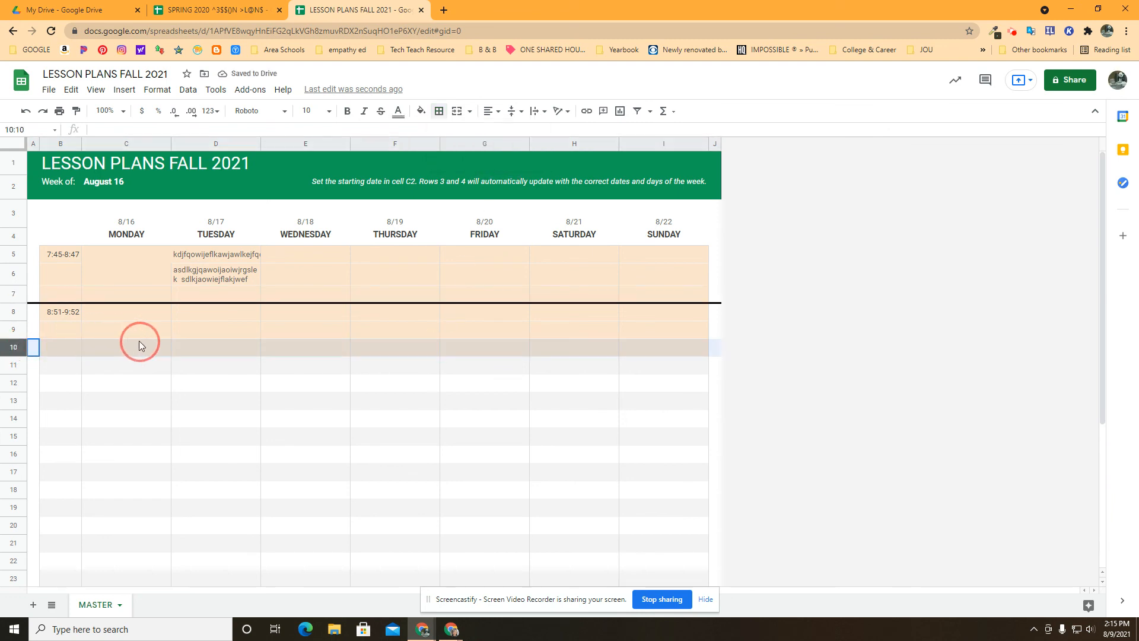
{"action": "left_click", "coordinate": [440, 112]}
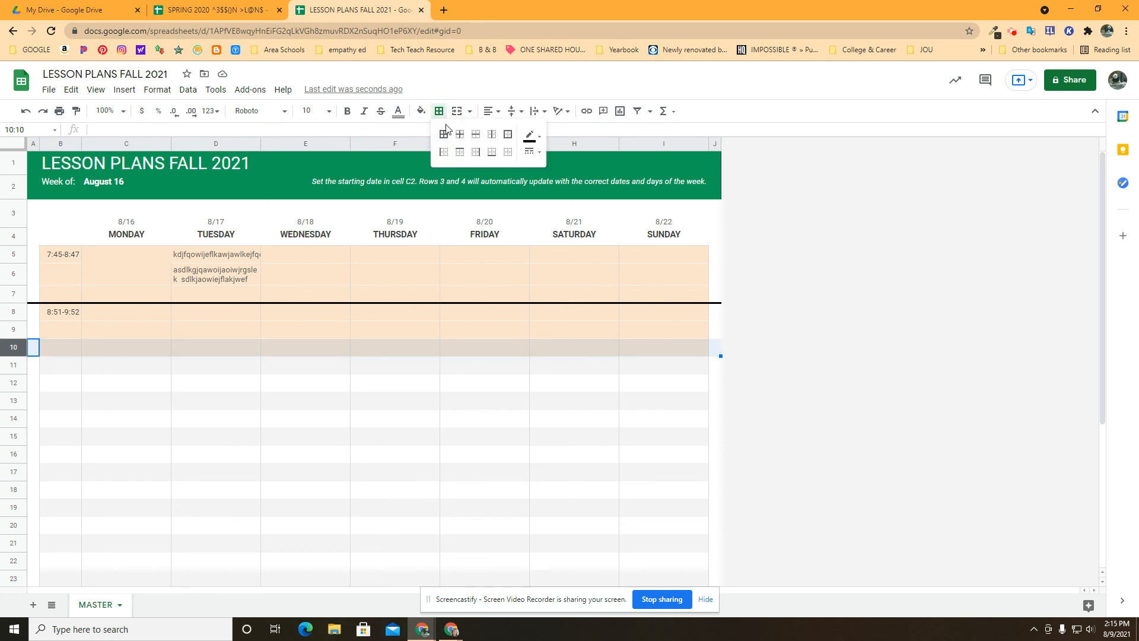
{"action": "left_click", "coordinate": [528, 150]}
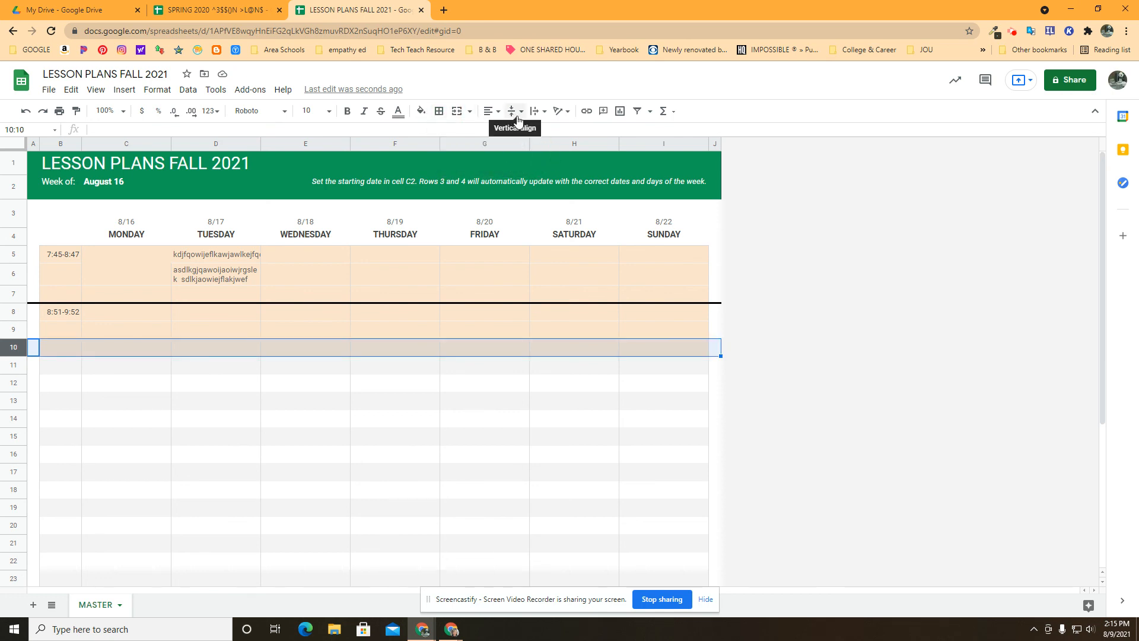
{"action": "left_click", "coordinate": [442, 115]}
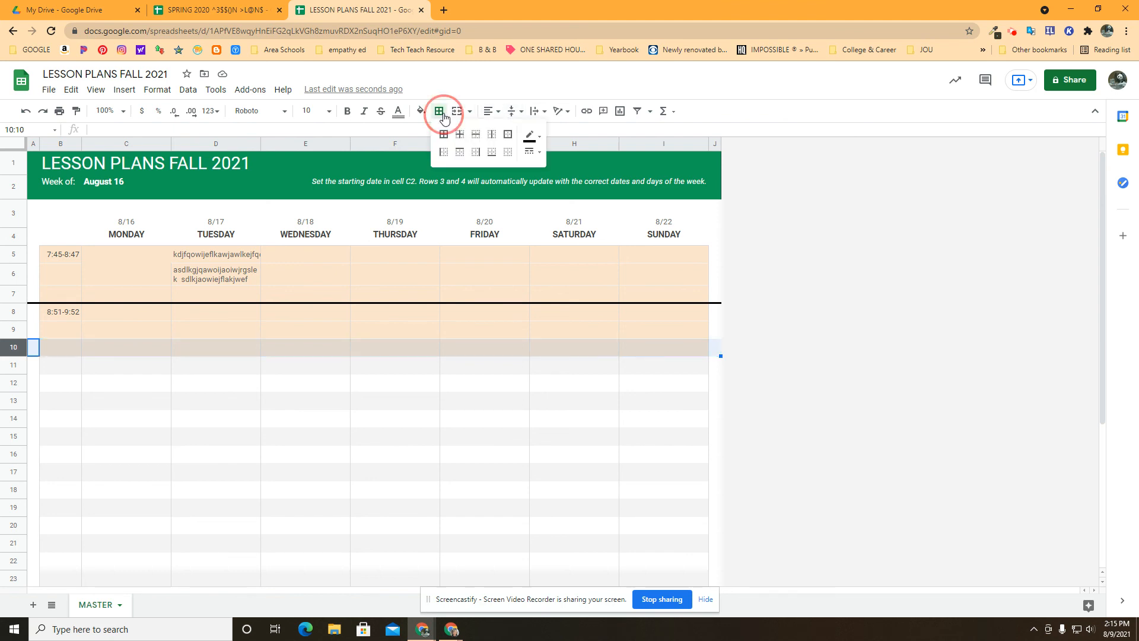
{"action": "left_click", "coordinate": [530, 152]}
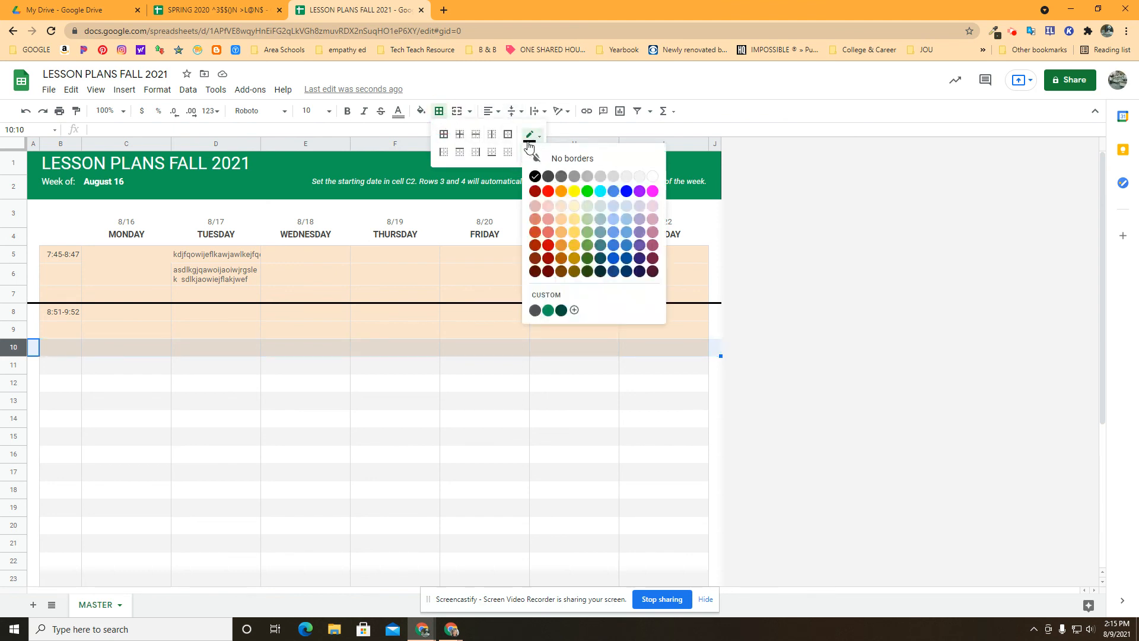
{"action": "left_click", "coordinate": [490, 154]}
{"action": "left_click", "coordinate": [386, 404]}
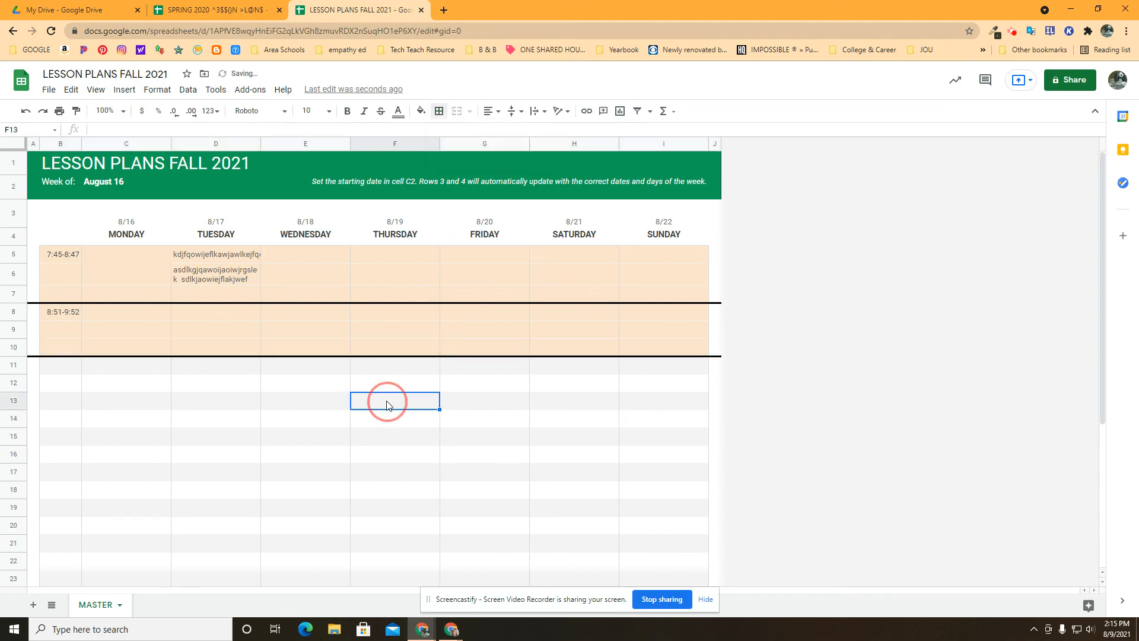